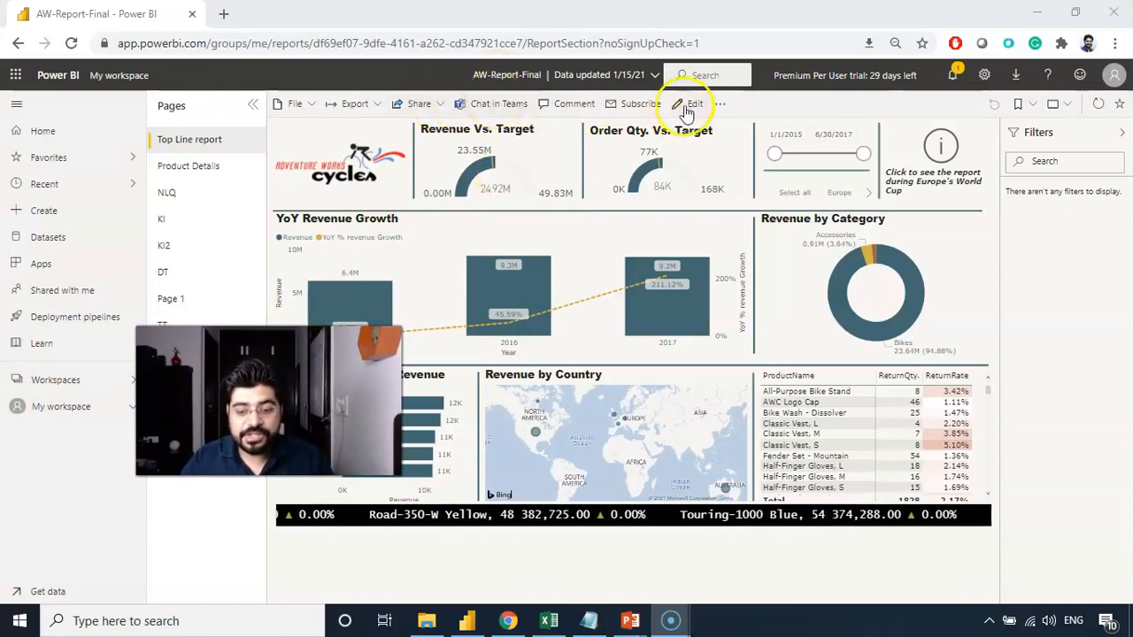
View the Teams chat sharing dialog and the report's comments pane, closing each one.
click(510, 117)
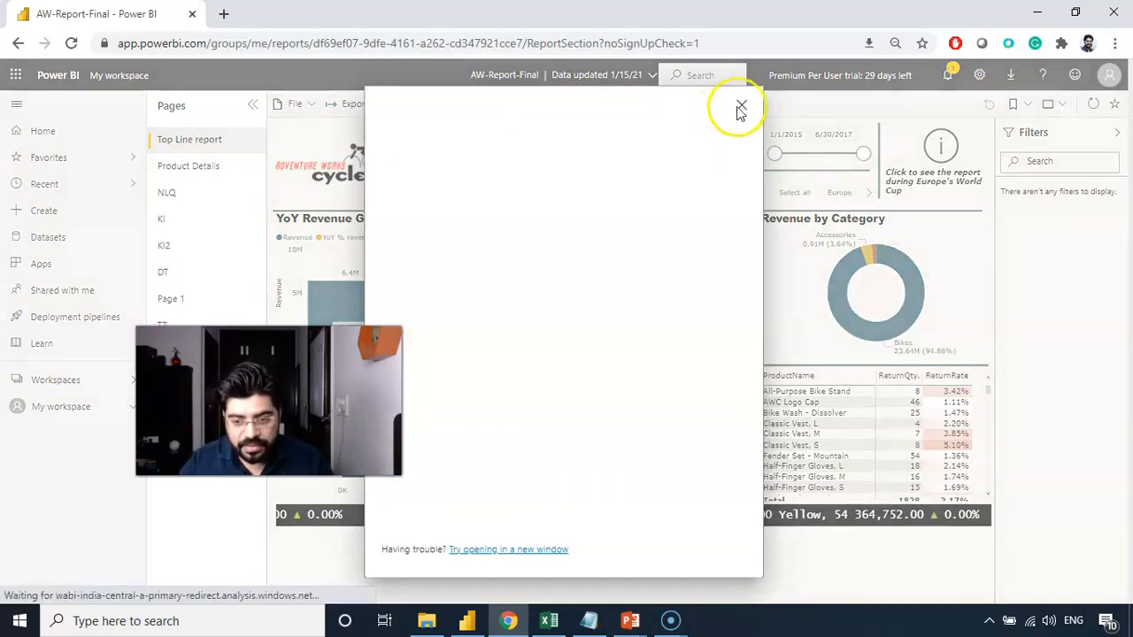
click(741, 108)
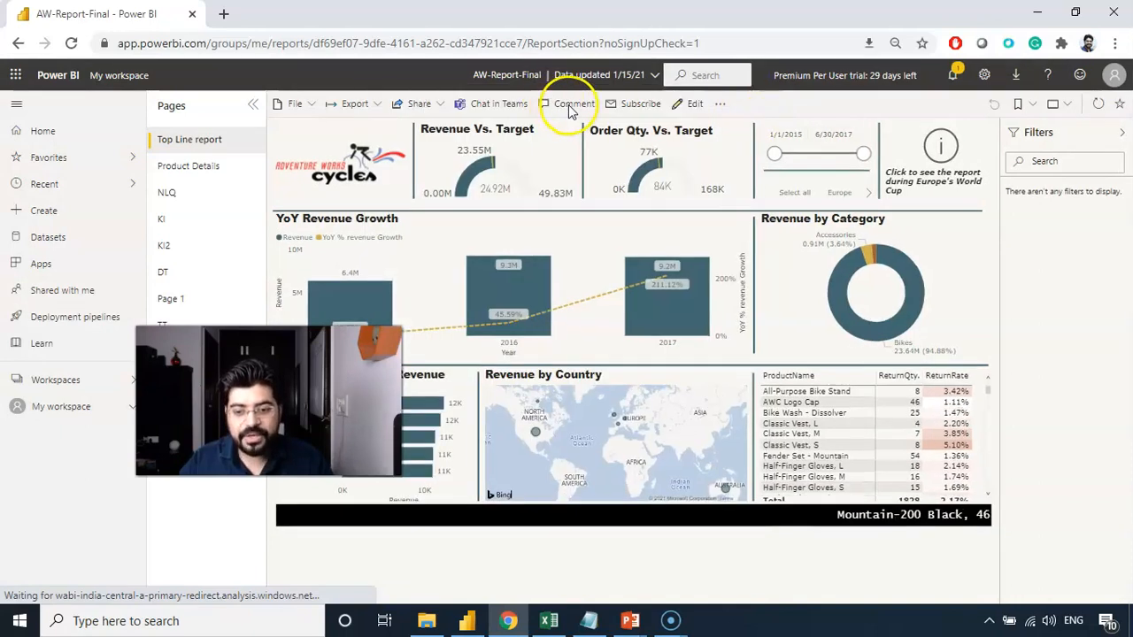
click(570, 108)
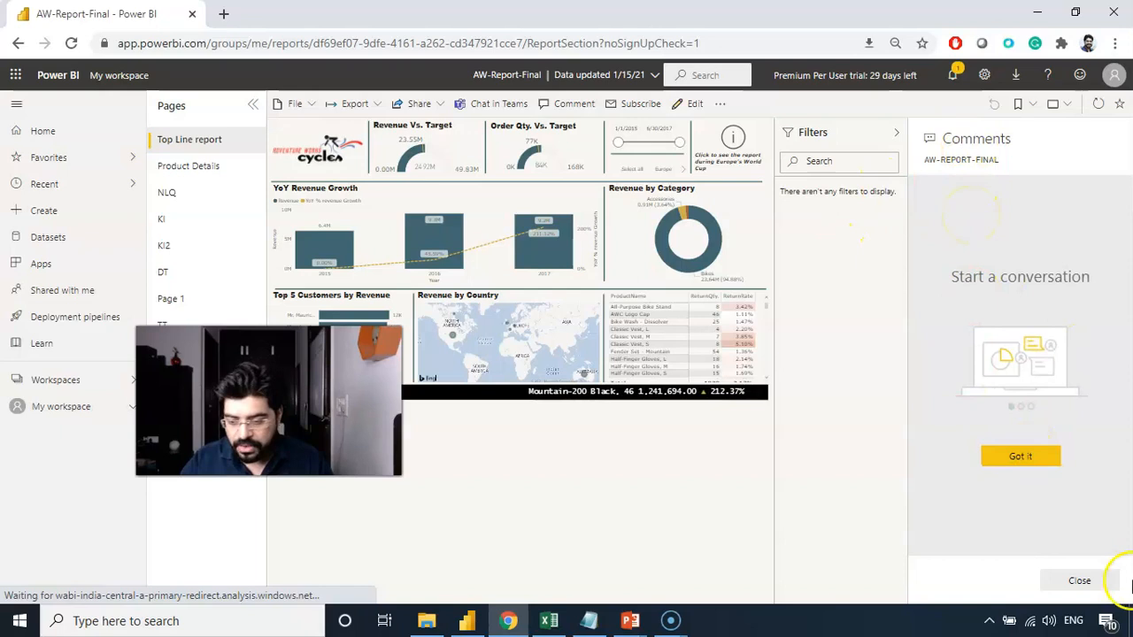
click(1095, 583)
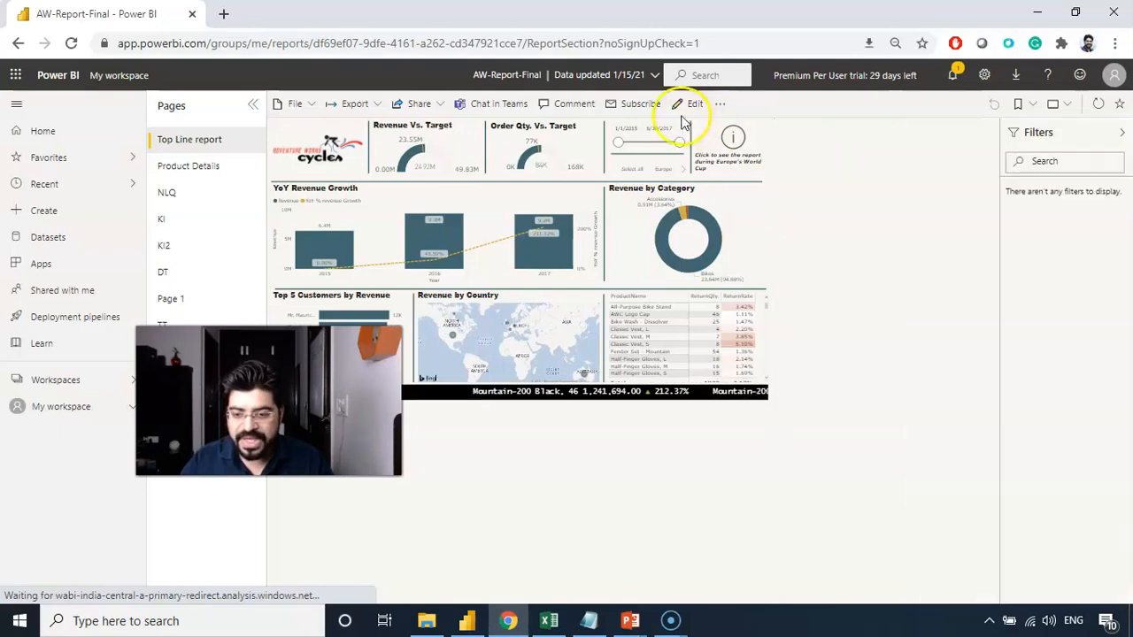
Add a new email subscription for the Top Line report page with the subject "AW-Report".
click(637, 106)
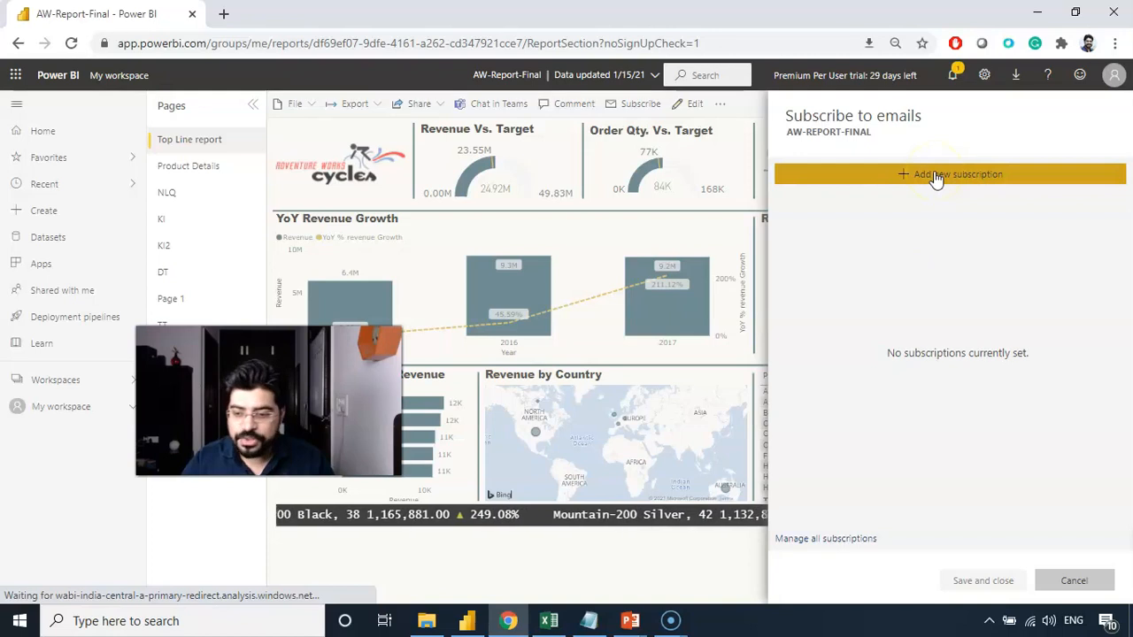
click(936, 175)
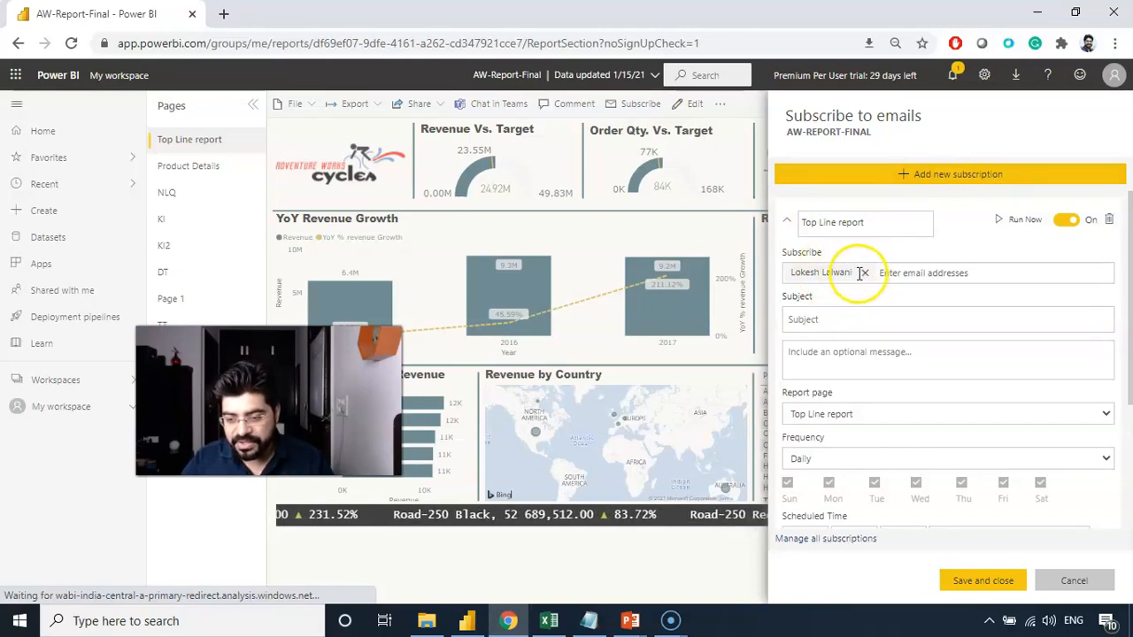
click(837, 320)
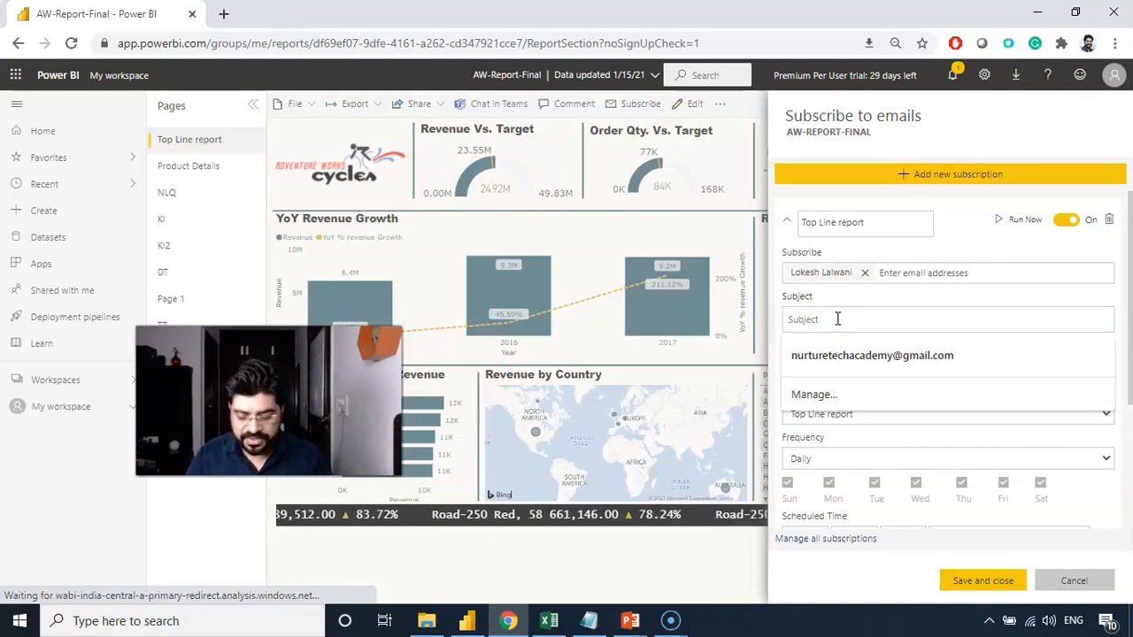
text(W)
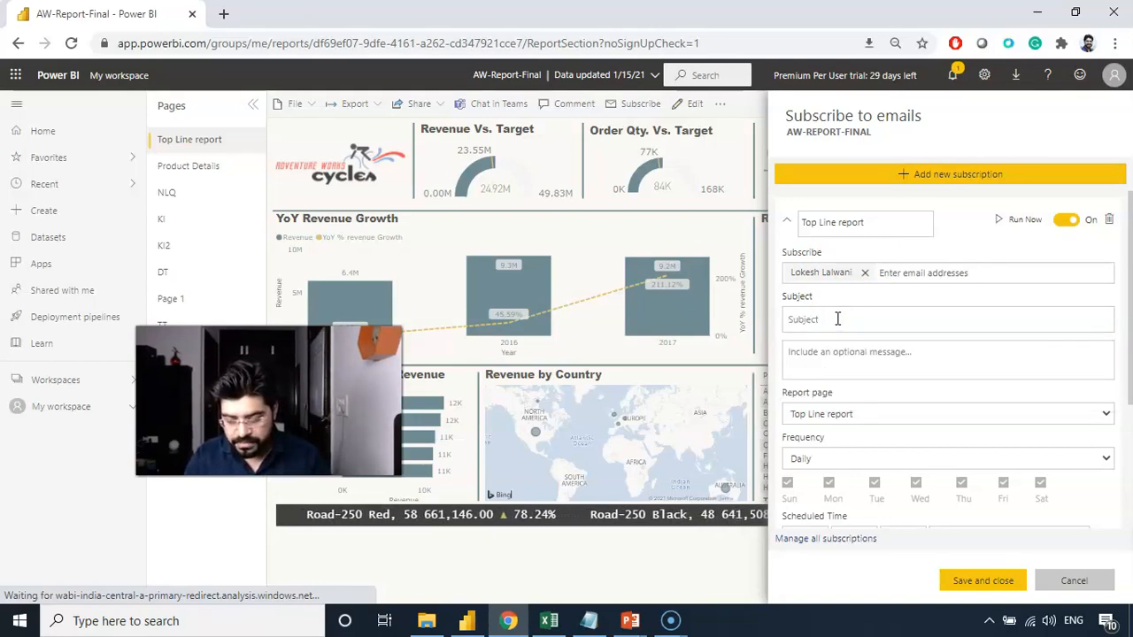
text(-Report)
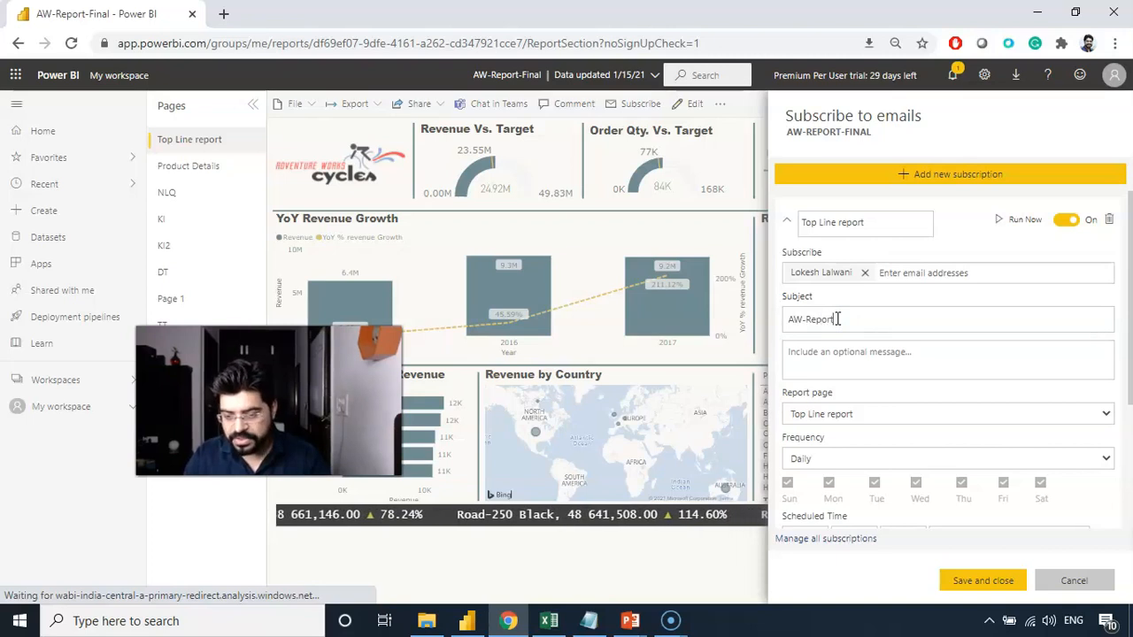
Enter the message "You can access the report as the data is updated now." with "Best Regards," and the sender's initials below it.
click(837, 362)
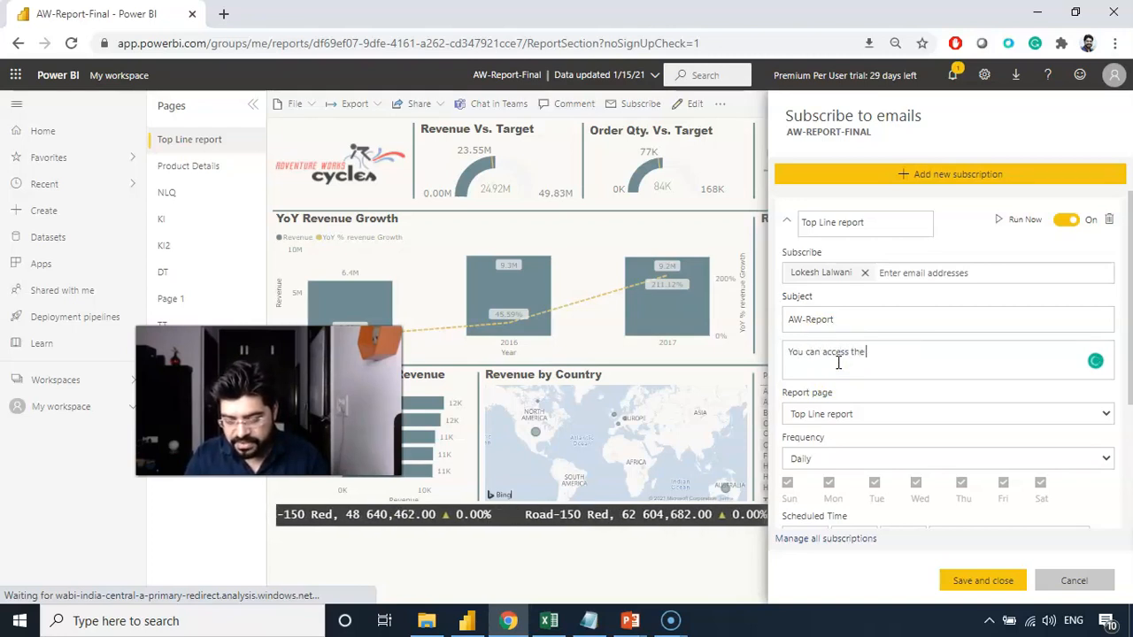
text(You can access the report as the data is u)
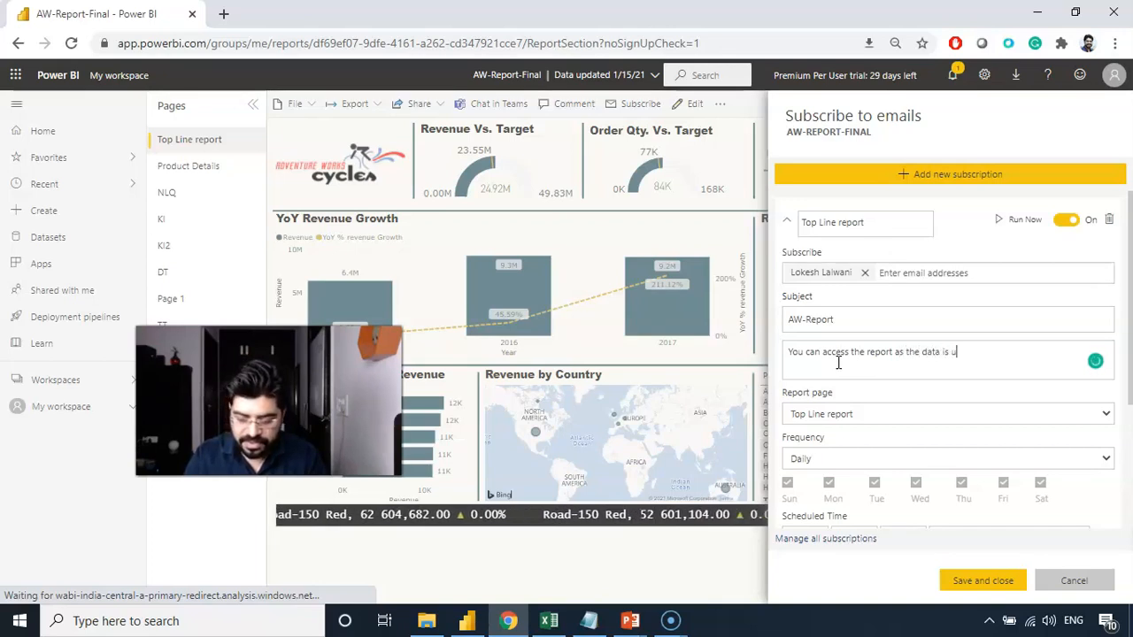
text(pdated now.)
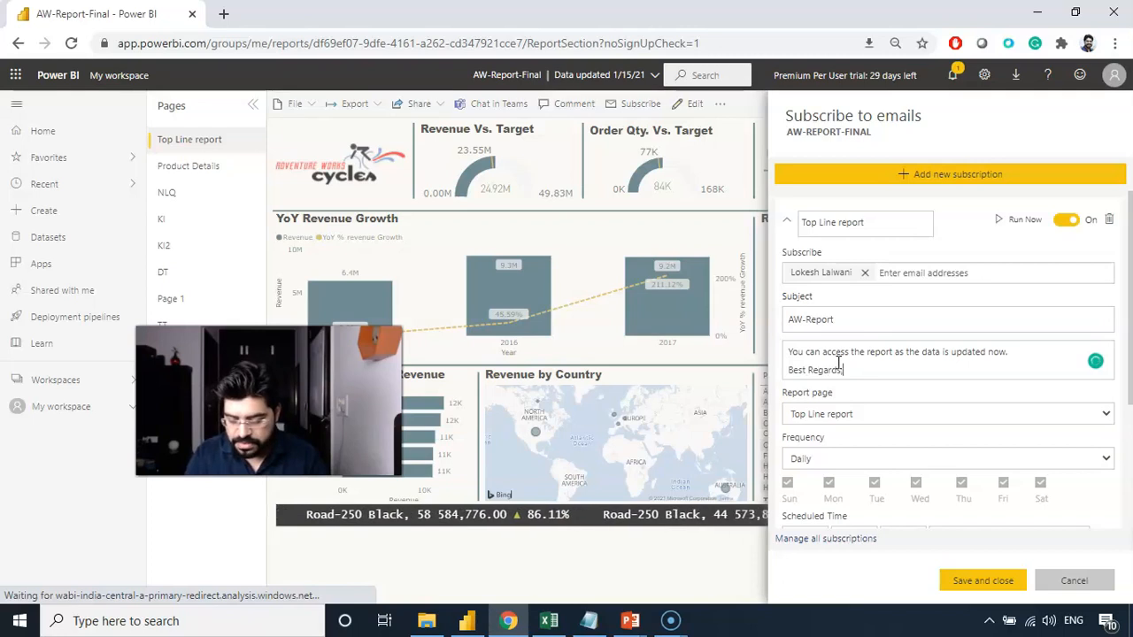
key(Return)
text(LL)
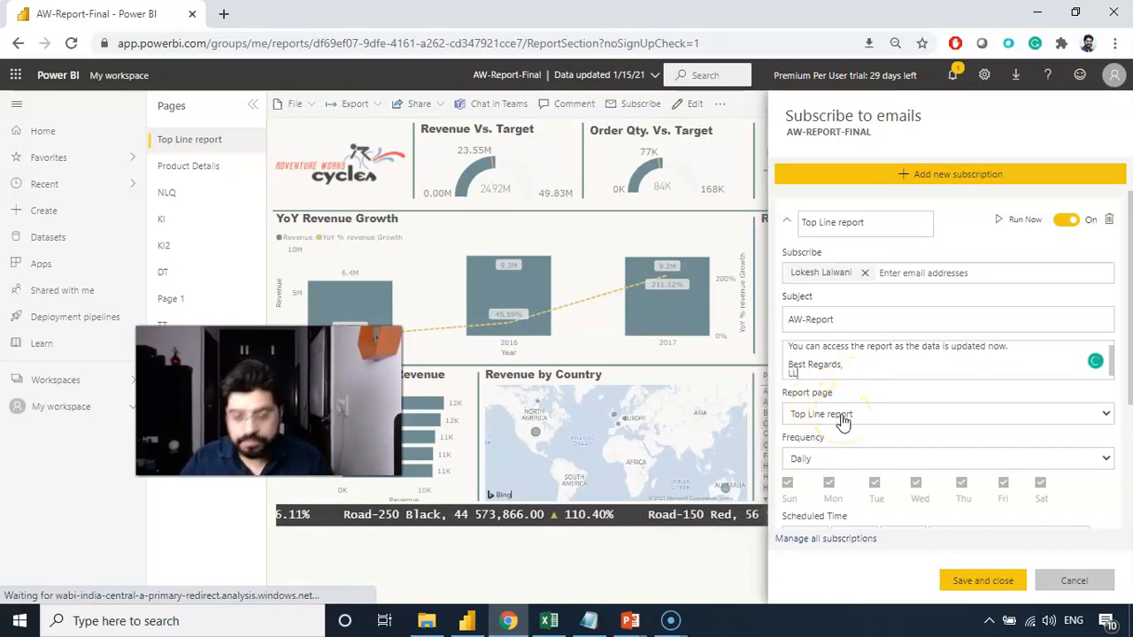
Keep Top Line report as the report page and set a Weekly frequency on Mon, Wed and Fri only.
click(981, 416)
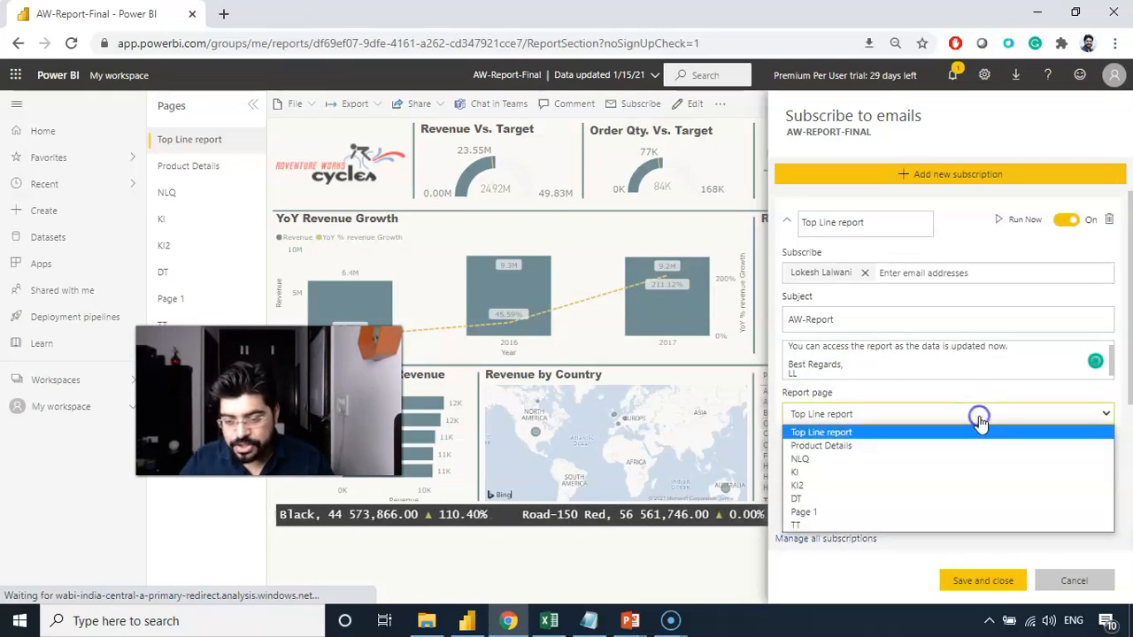
click(980, 418)
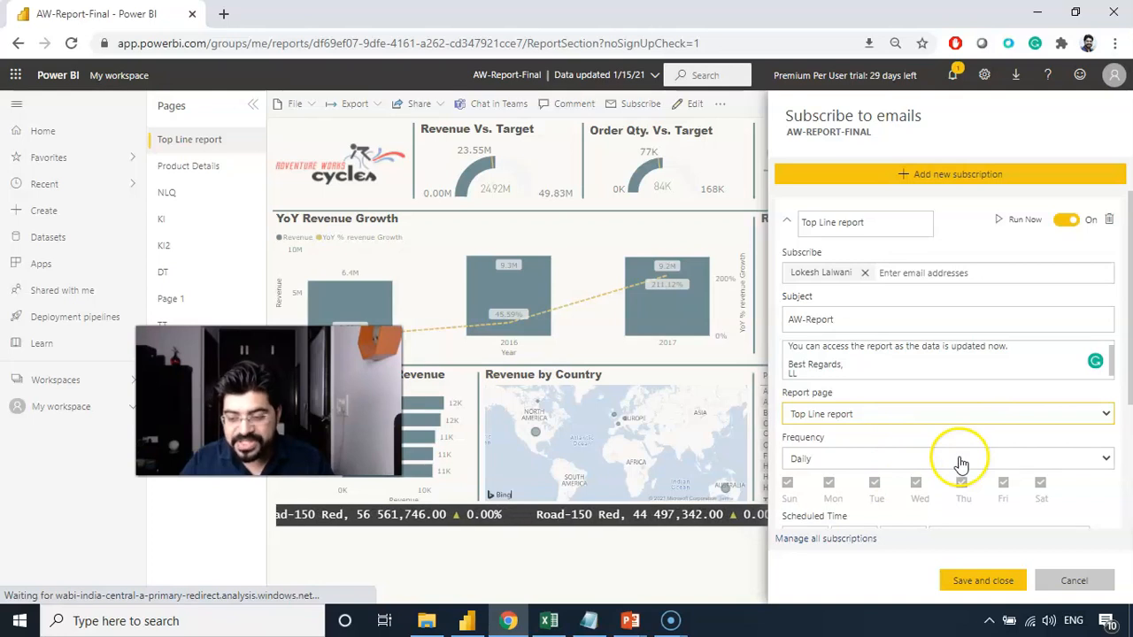
drag(1125, 376, 1125, 430)
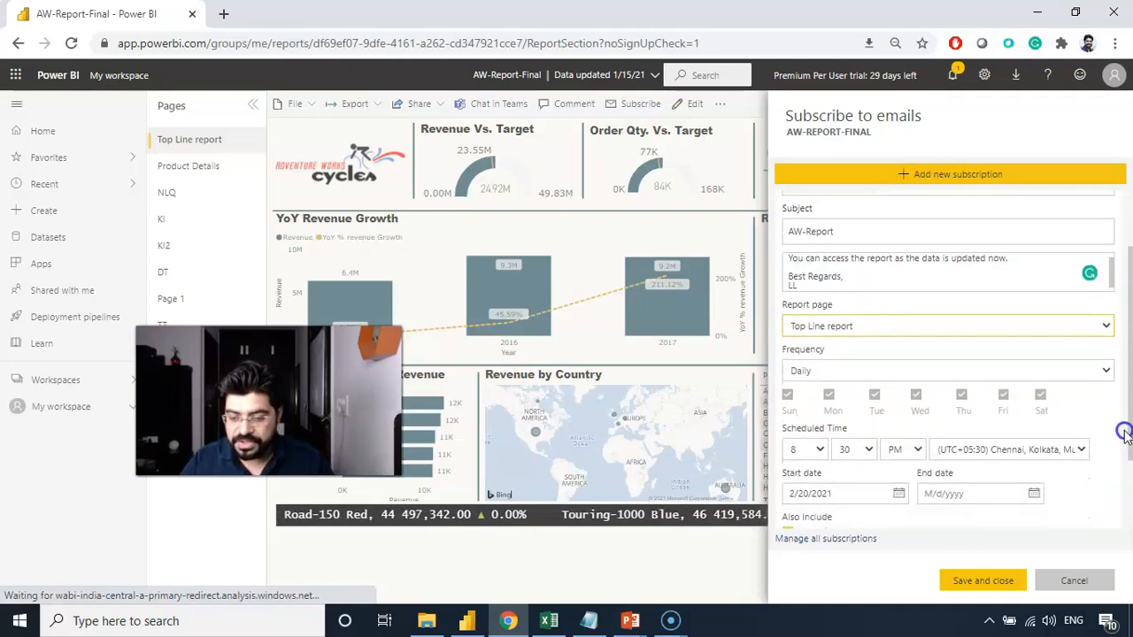
click(1104, 372)
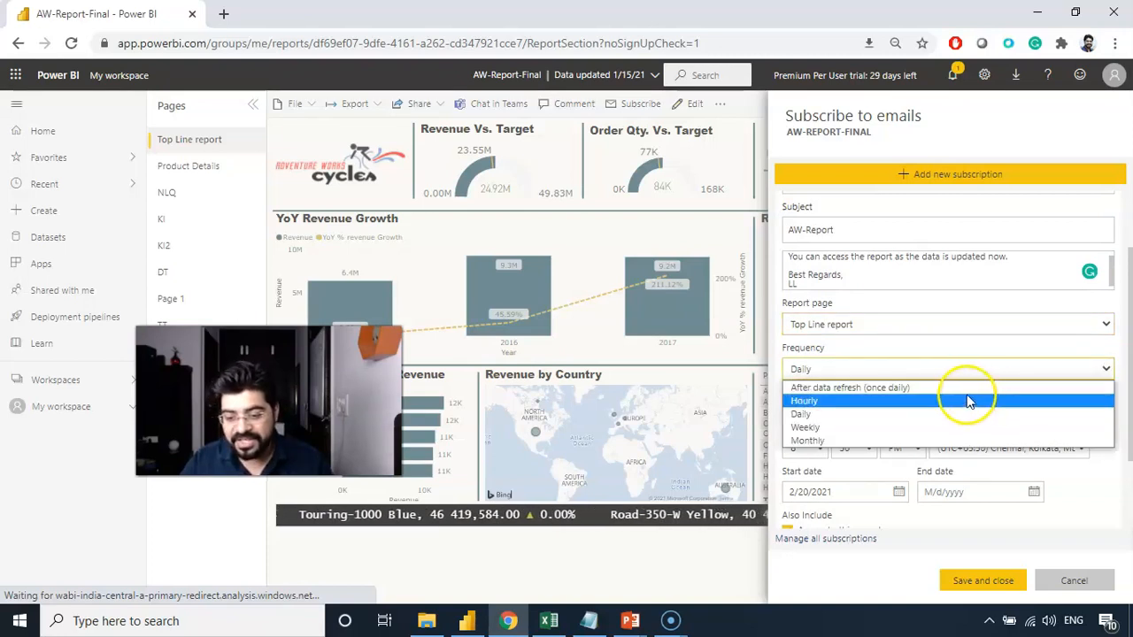
click(910, 428)
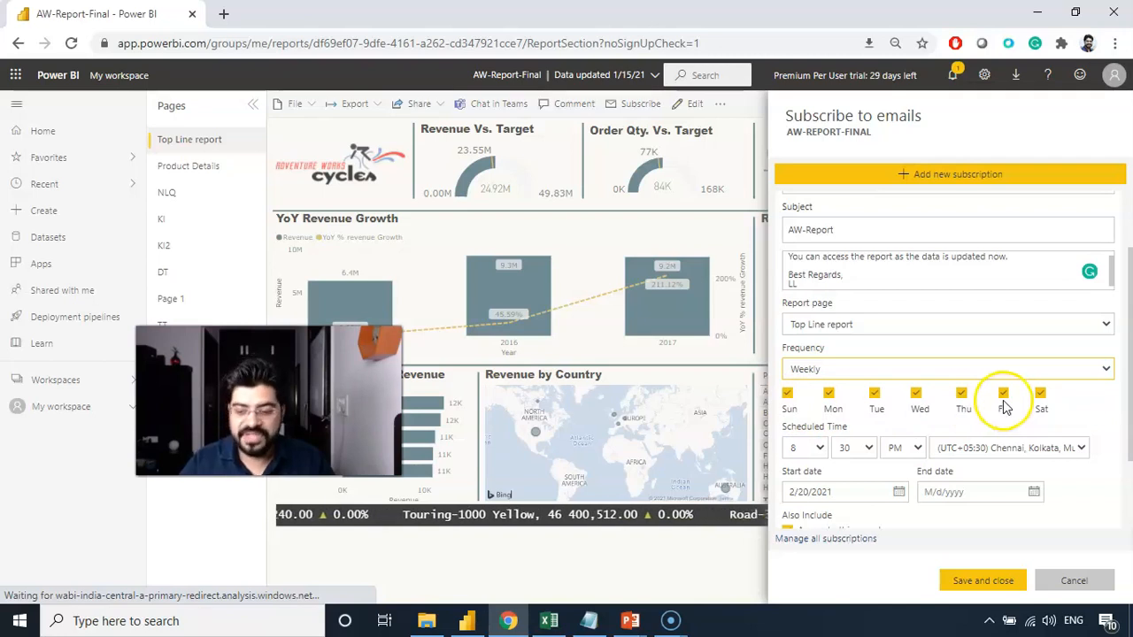
click(787, 394)
click(875, 394)
click(962, 394)
click(1039, 393)
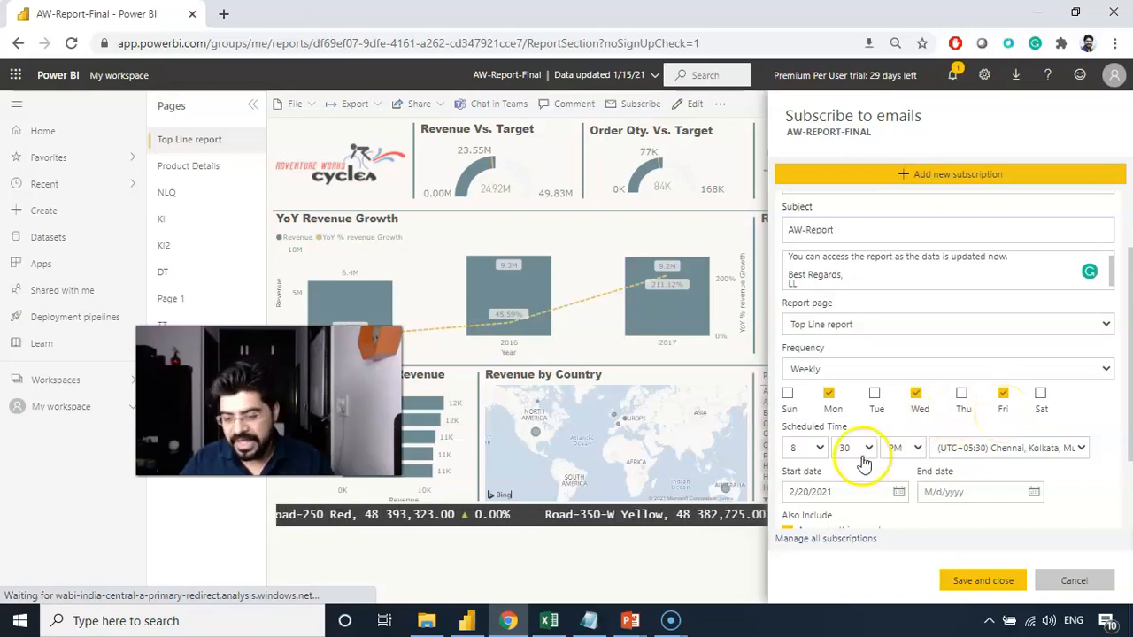
Set the subscription's scheduled time to 9:30 AM.
click(819, 454)
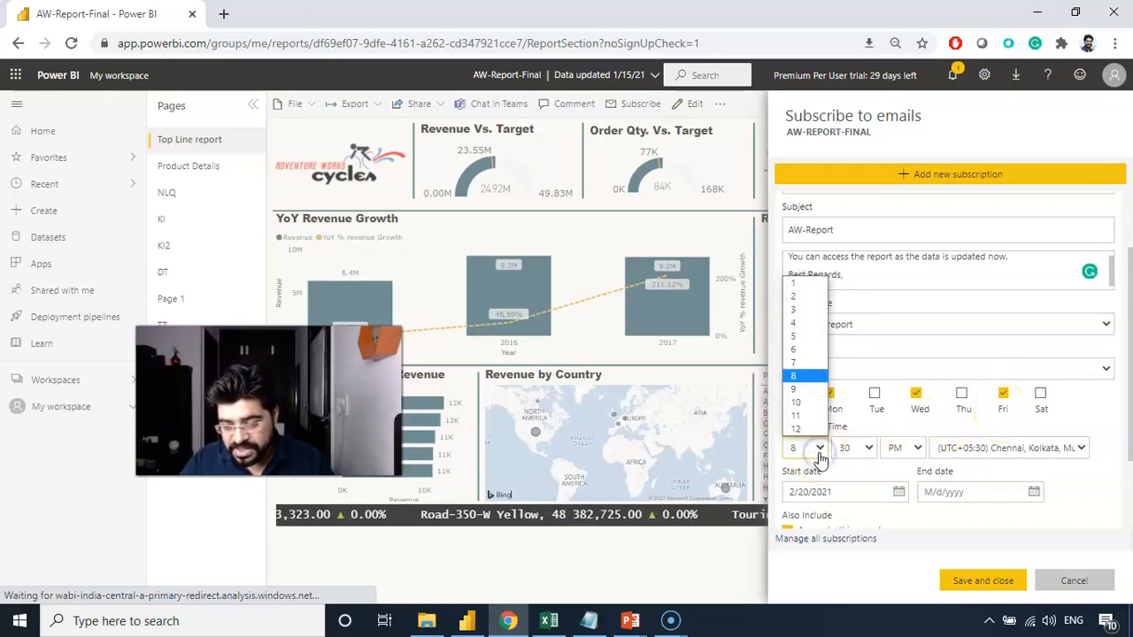
click(796, 390)
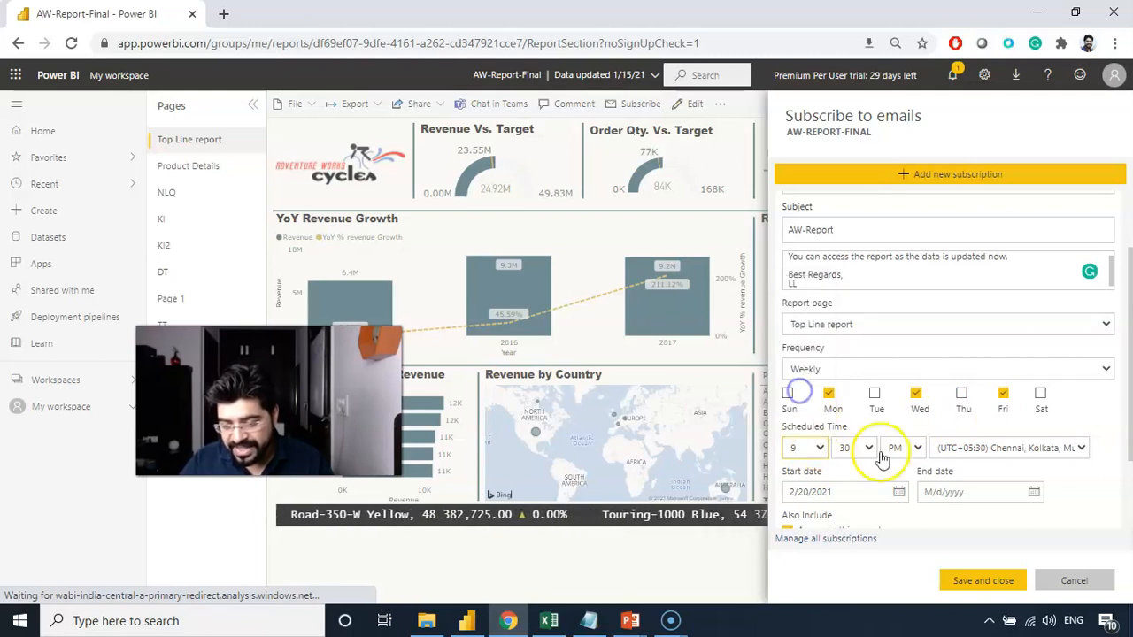
click(869, 450)
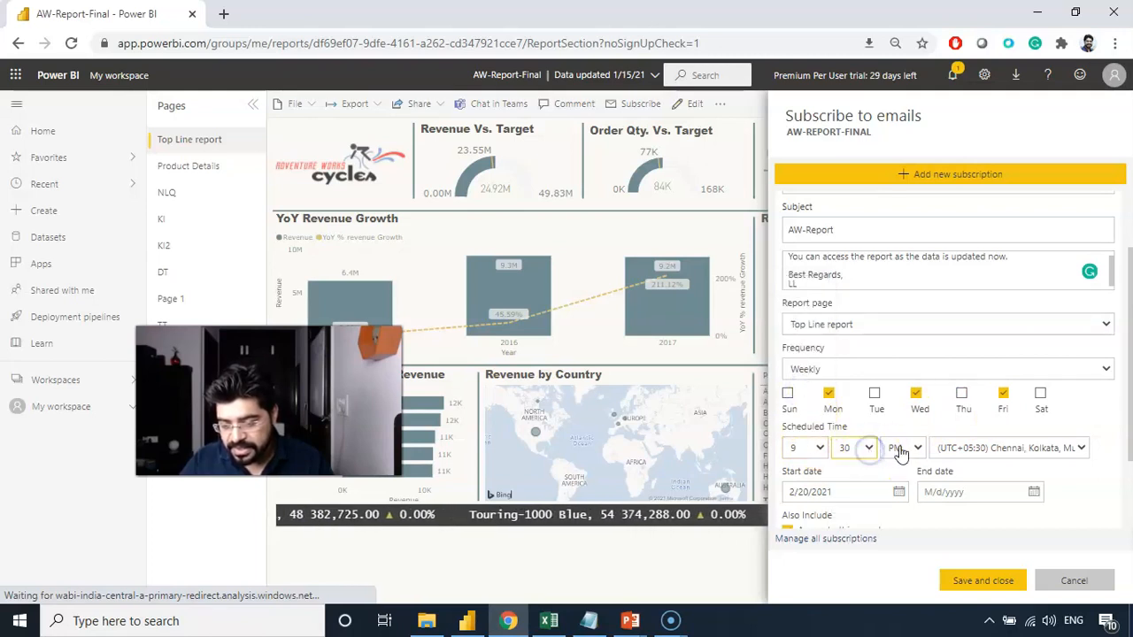
click(899, 449)
click(901, 467)
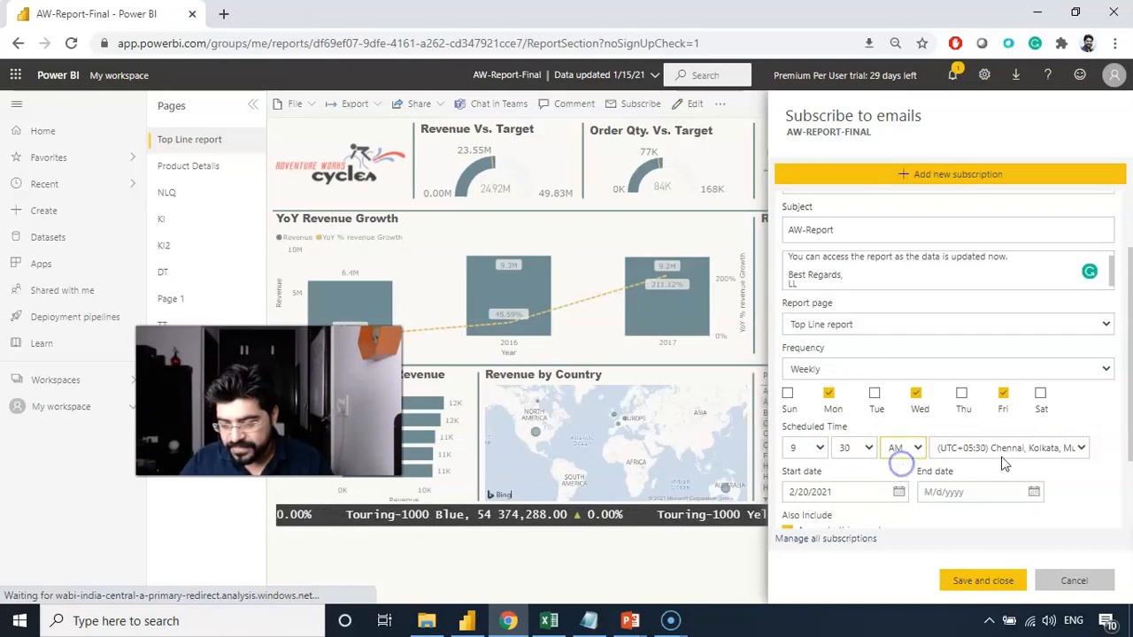
Set the subscription to start on 2/20/2021 and end on 2/28/2021, and save it.
scroll(1129, 398, down, 2)
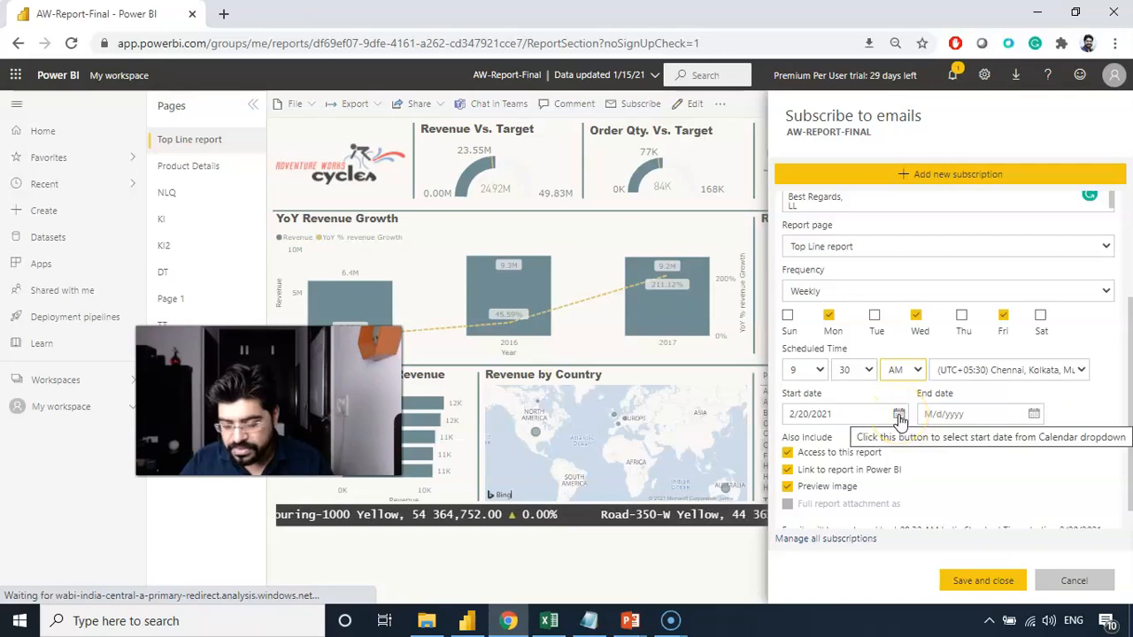
click(899, 416)
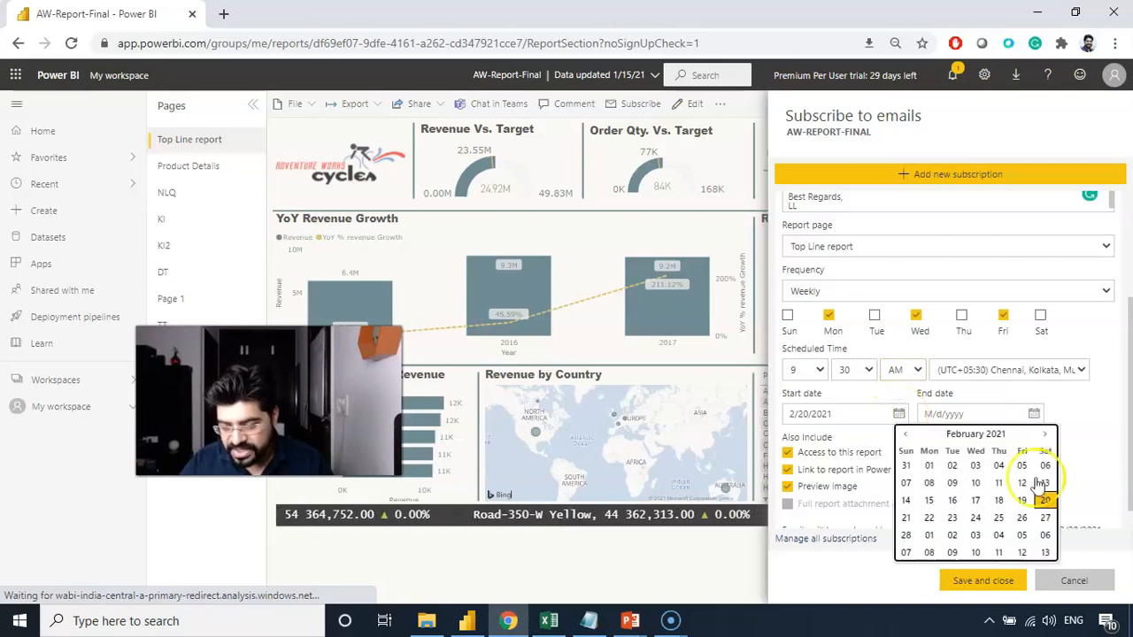
click(1044, 501)
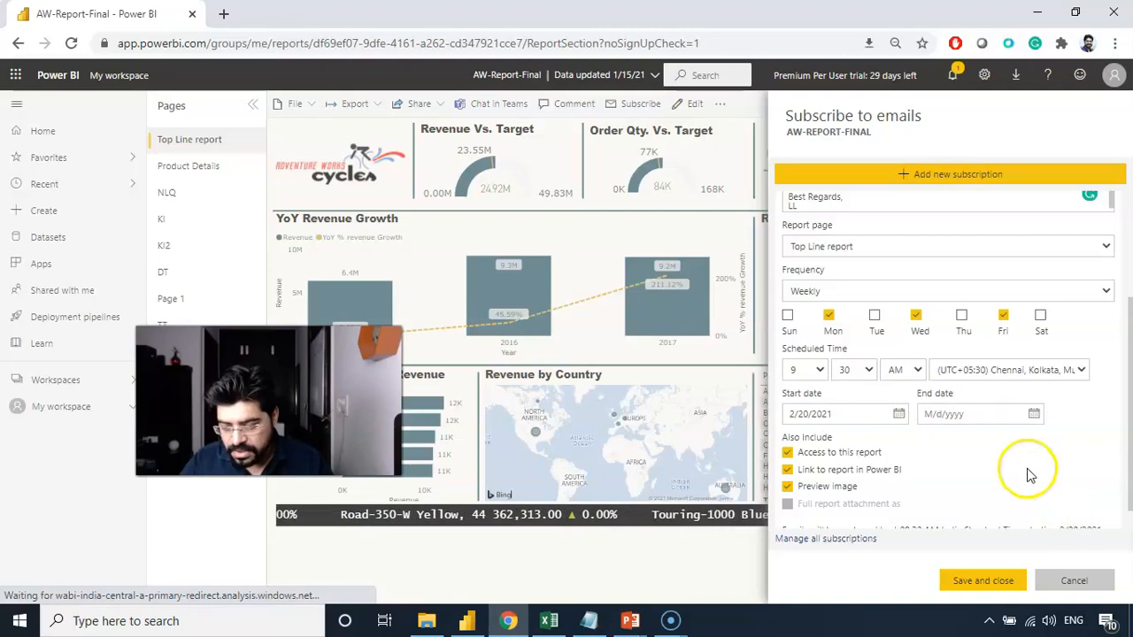
click(1033, 416)
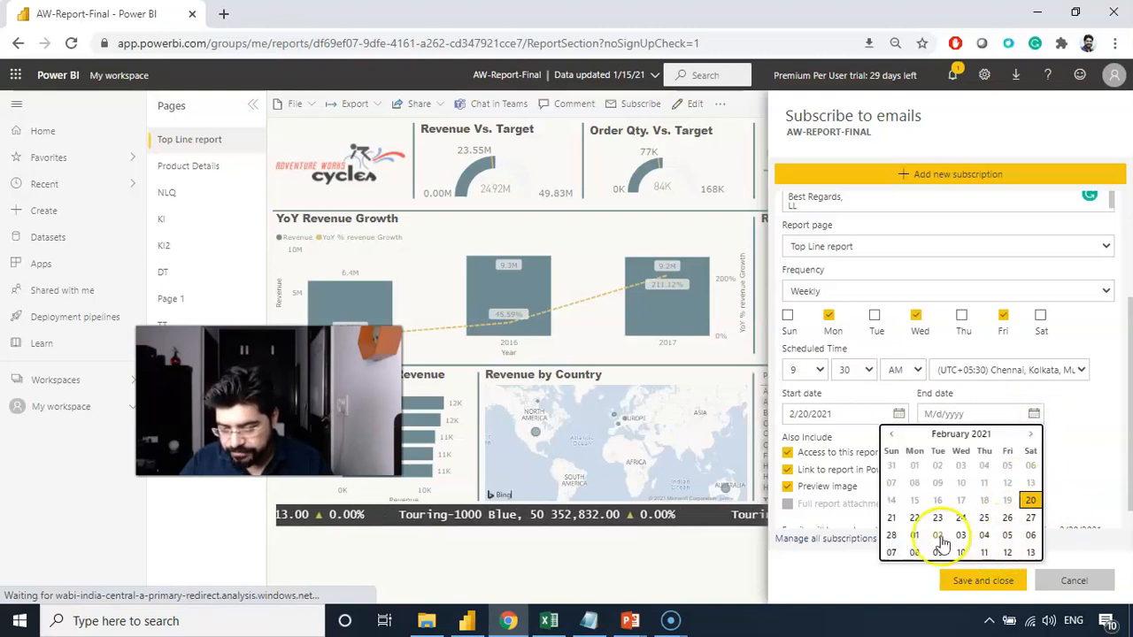
click(892, 536)
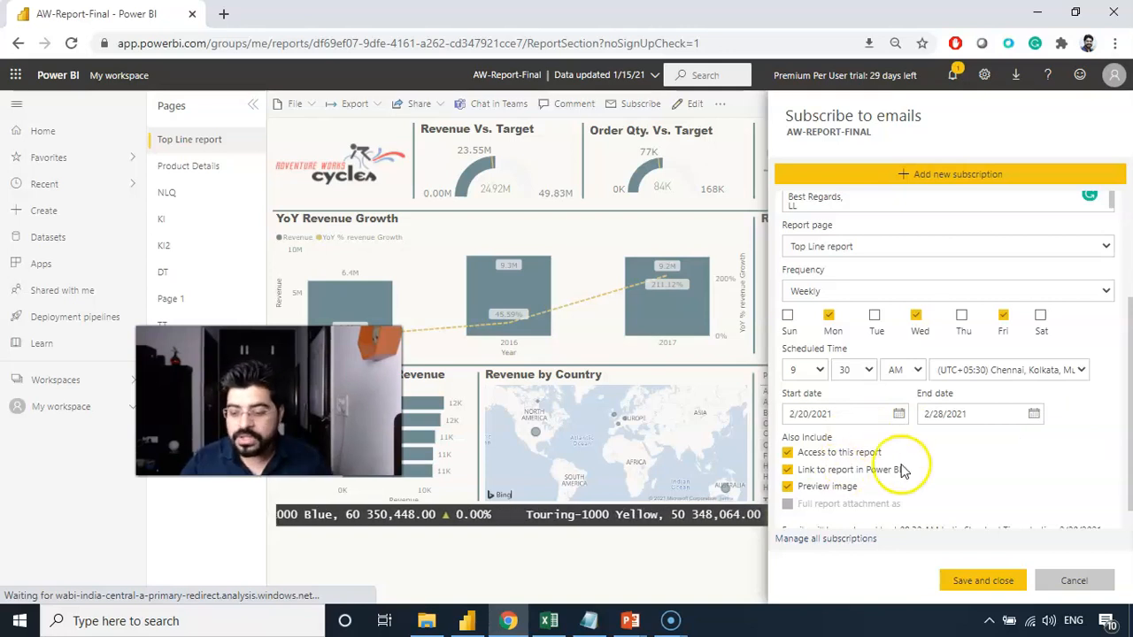
drag(1128, 405, 1127, 447)
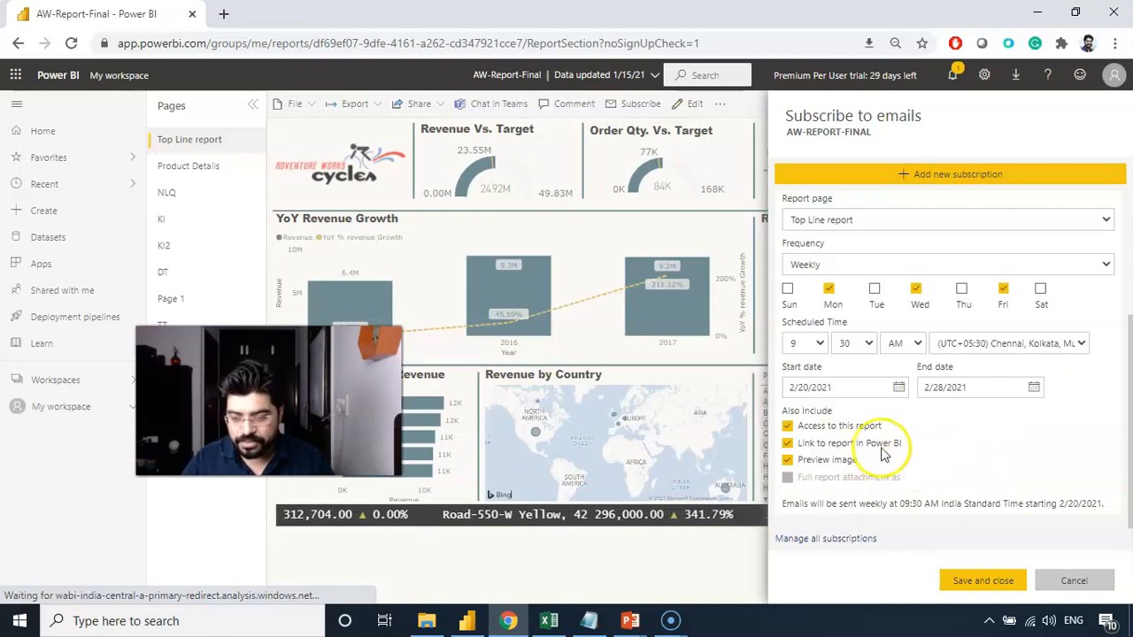
click(977, 591)
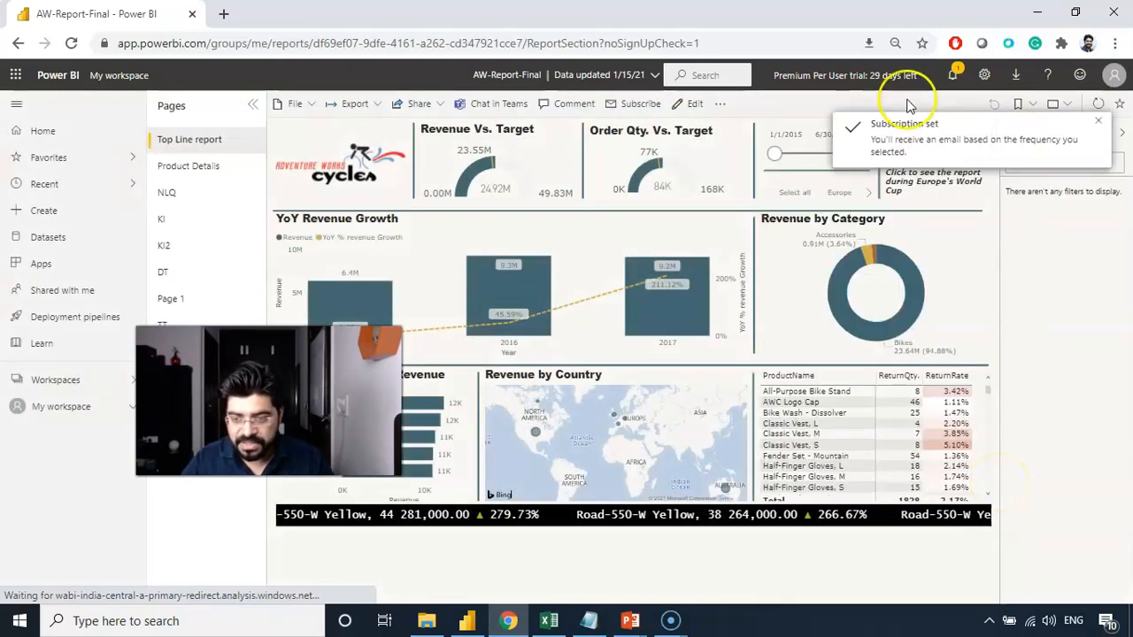
Review the report's subscription and the list of all workspace subscriptions, and return to the report.
click(629, 104)
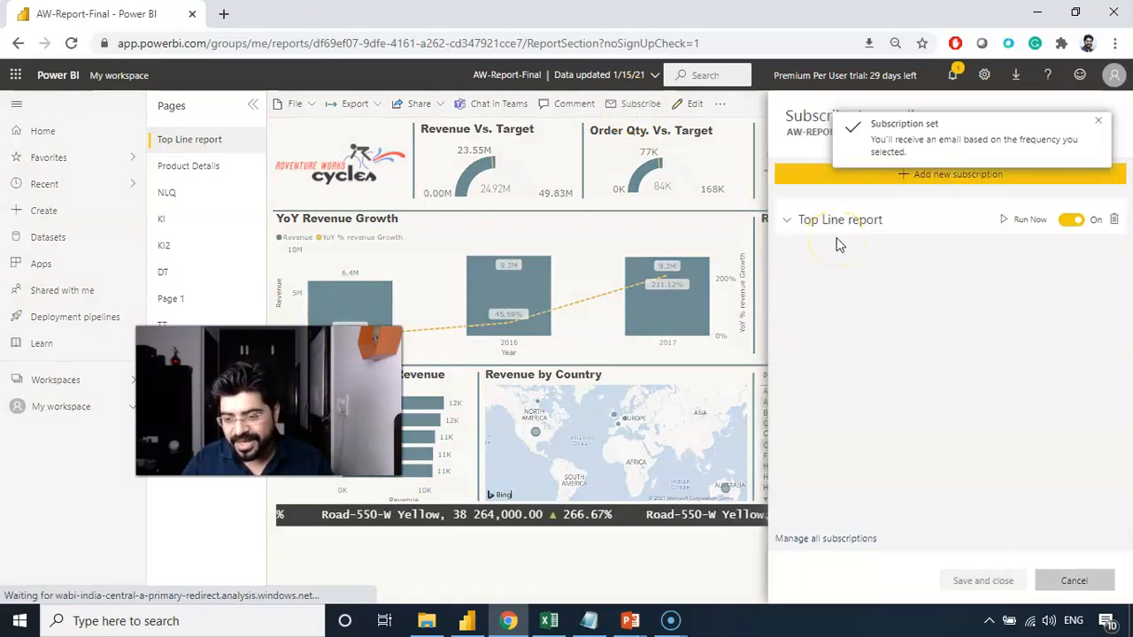
click(809, 540)
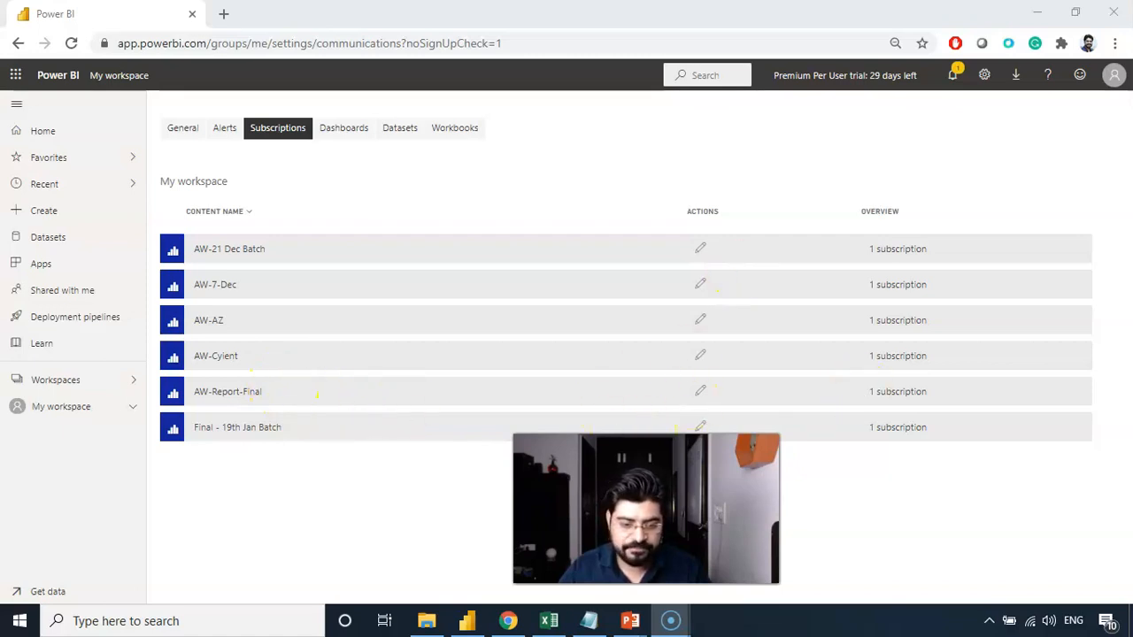
click(17, 42)
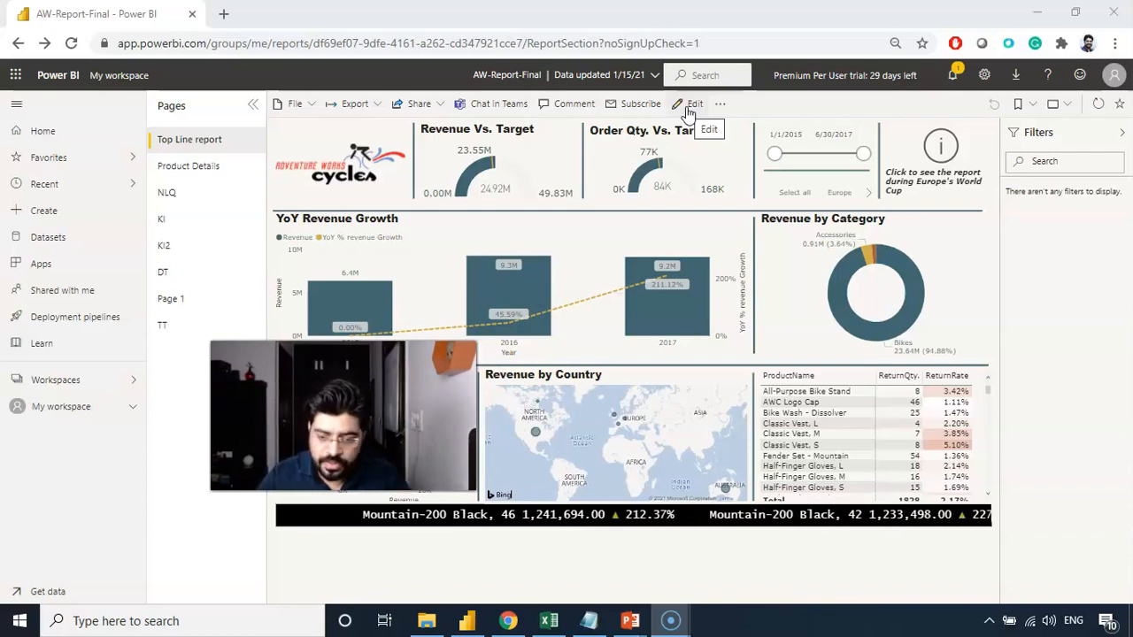
Open the online report in editing view and switch to Power BI Desktop.
click(689, 106)
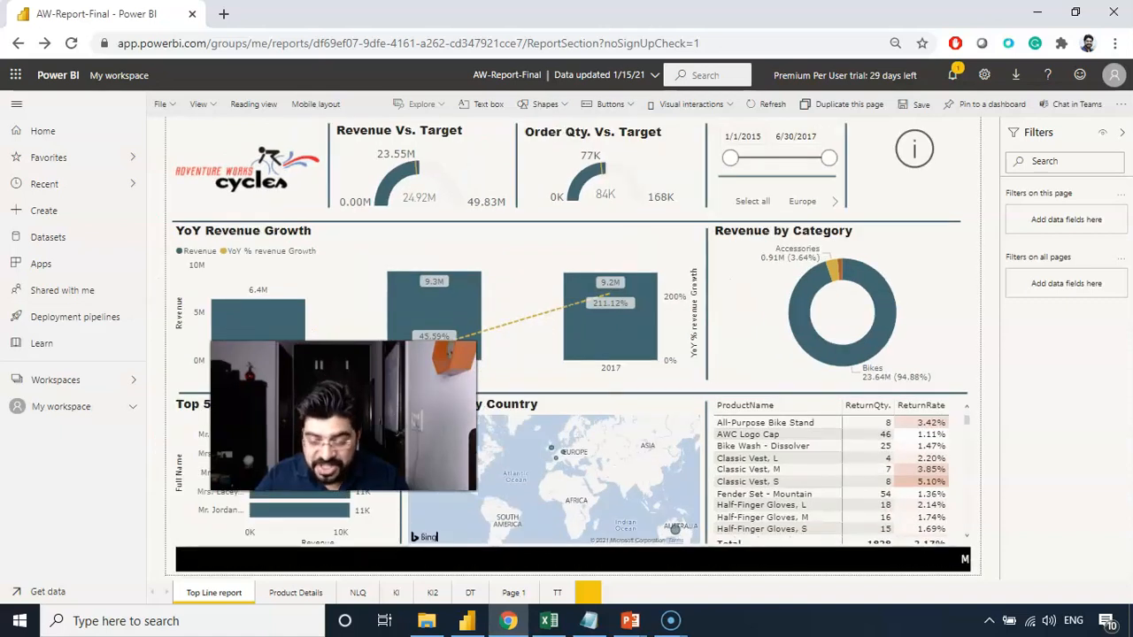
click(468, 622)
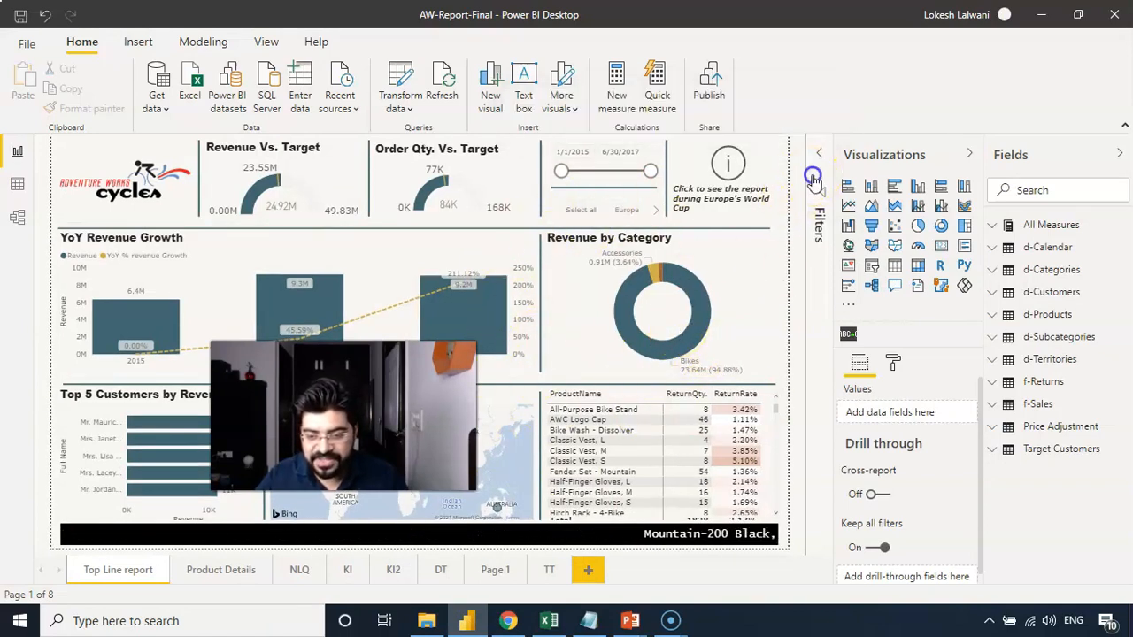
Expand the Filters pane in Power BI Desktop, and switch back to the online report in the browser.
click(814, 179)
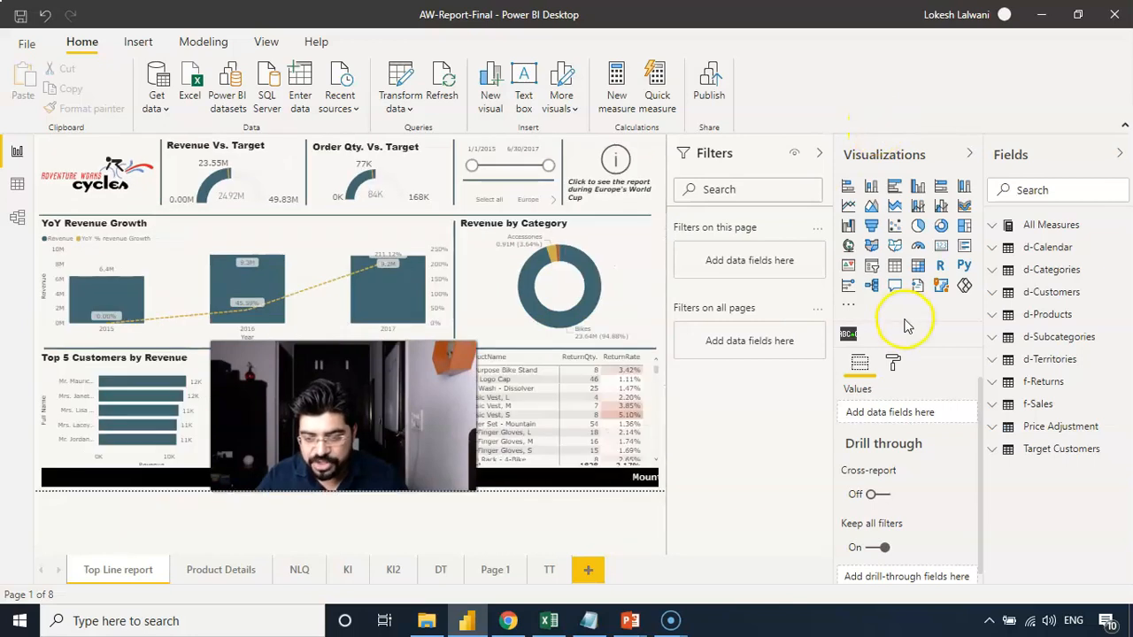
click(510, 620)
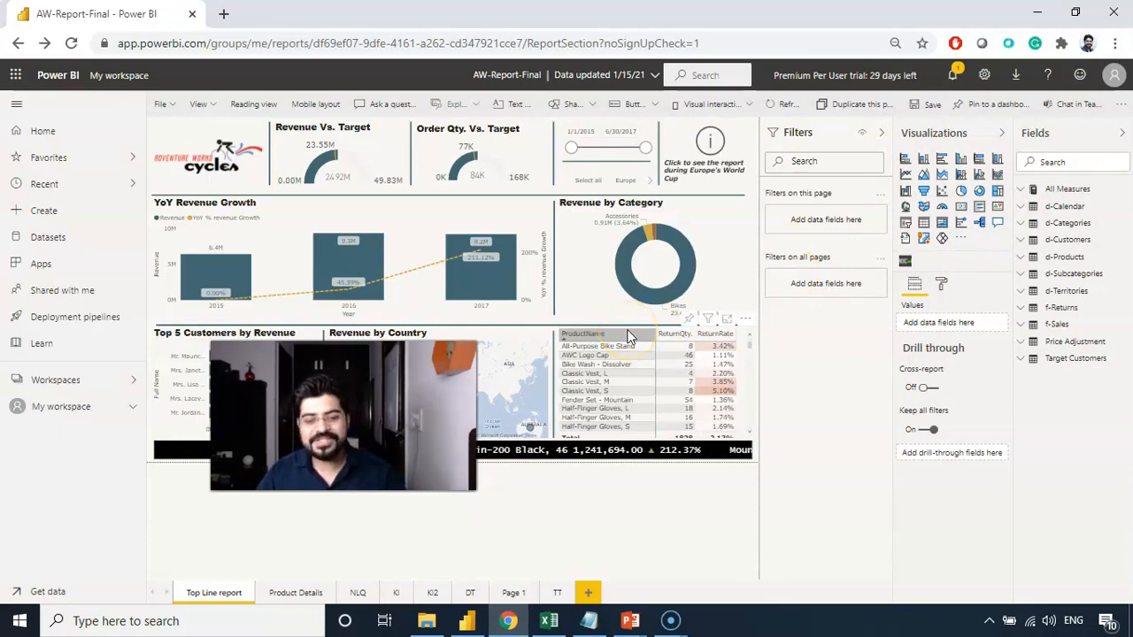
Leave the editing view for My workspace, search it for "final", and open the AW-Report-Final report.
click(17, 43)
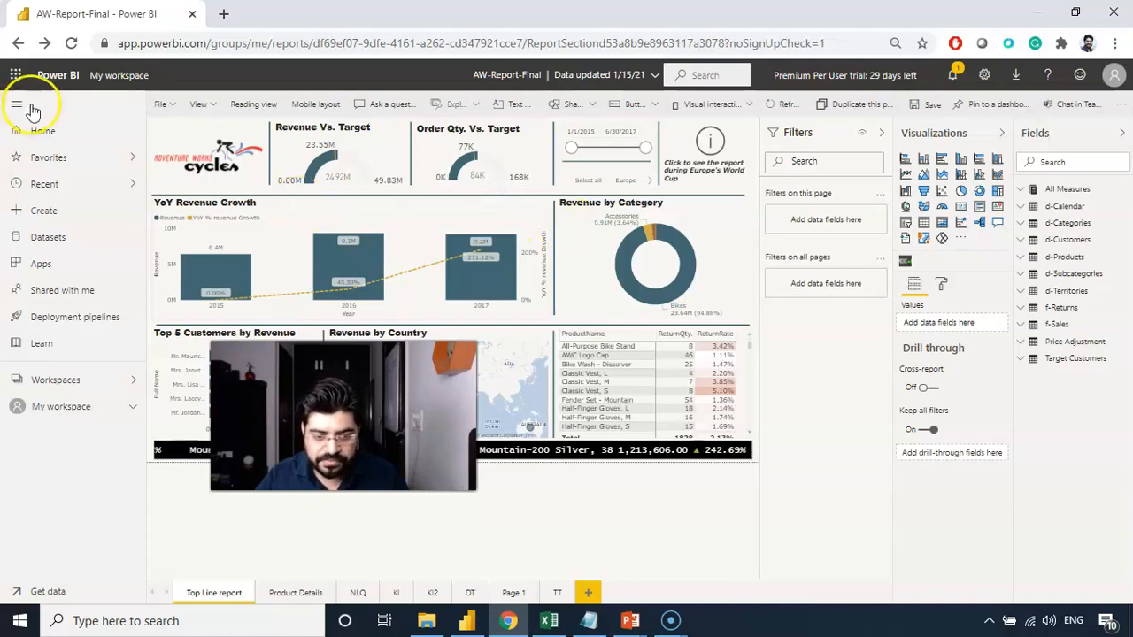
click(16, 47)
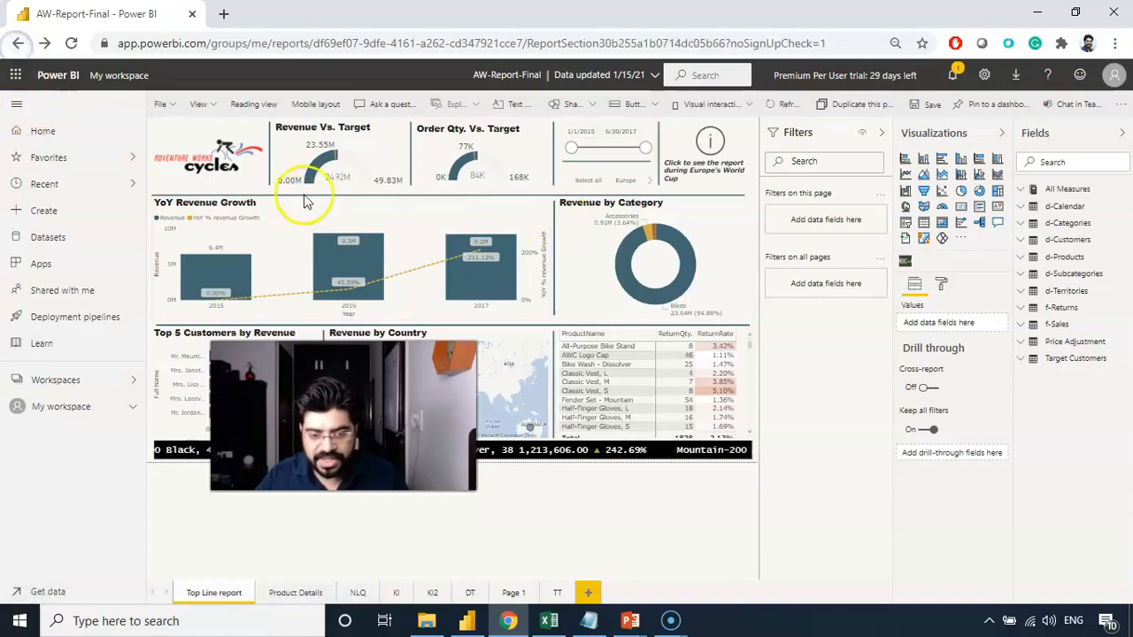
click(70, 415)
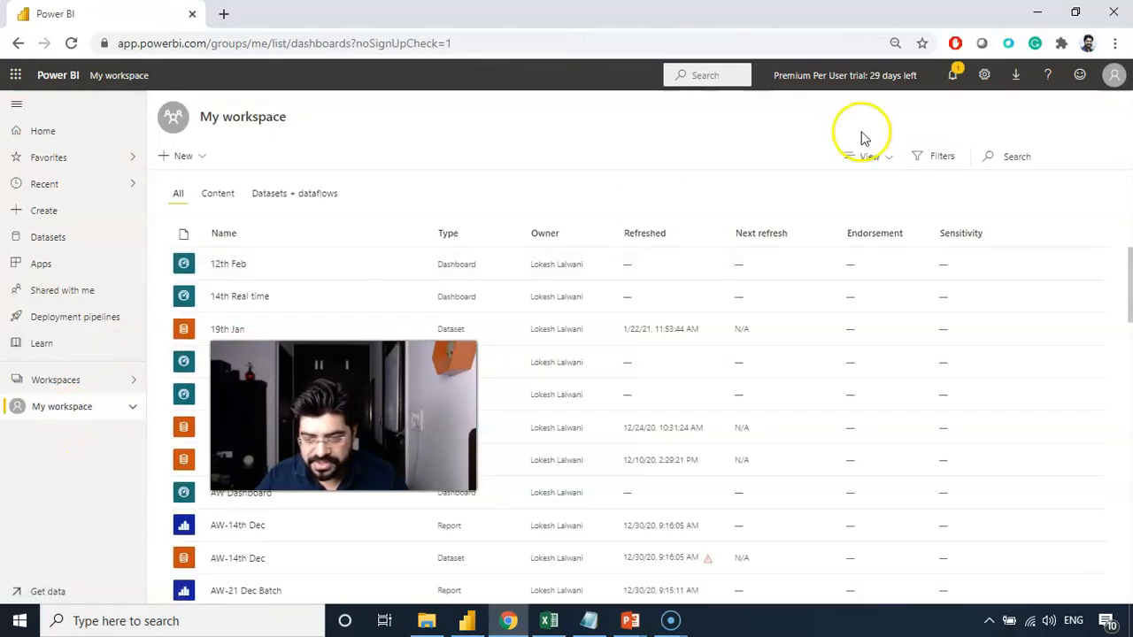
click(1015, 156)
text(final)
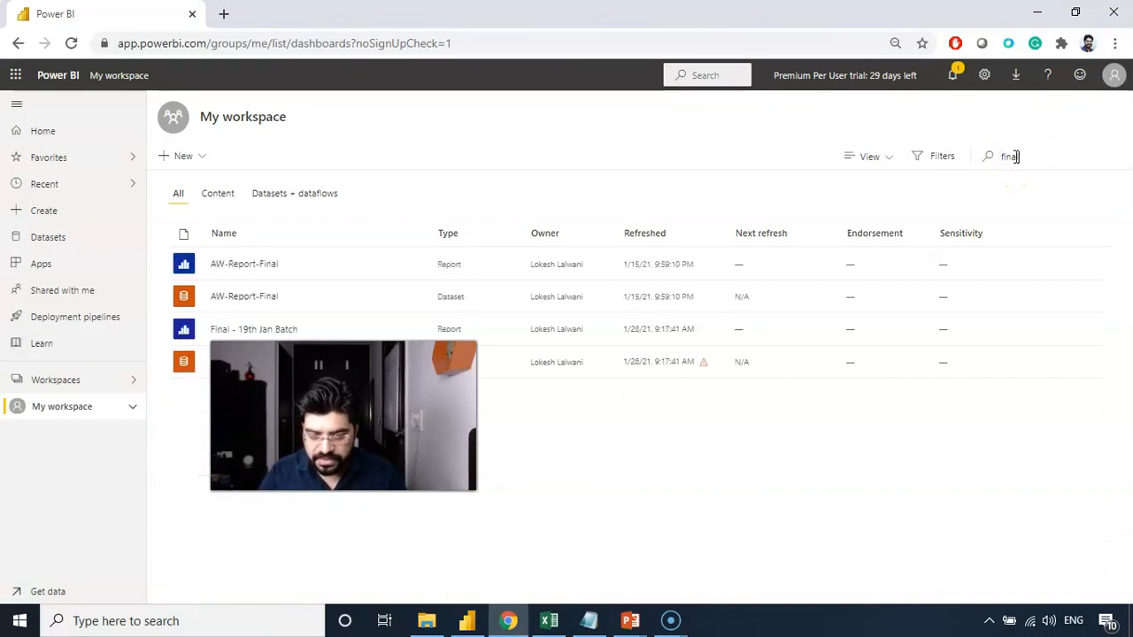
click(249, 265)
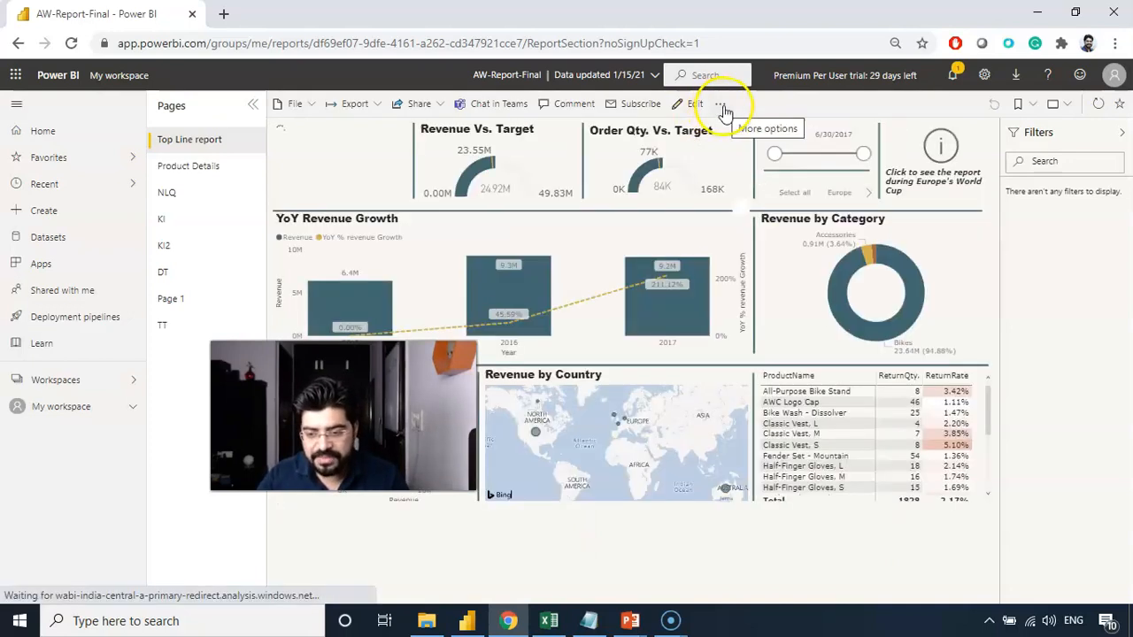
Open the usage metrics of AW-Report-Final and review its daily views, unique viewers and views by user.
click(721, 105)
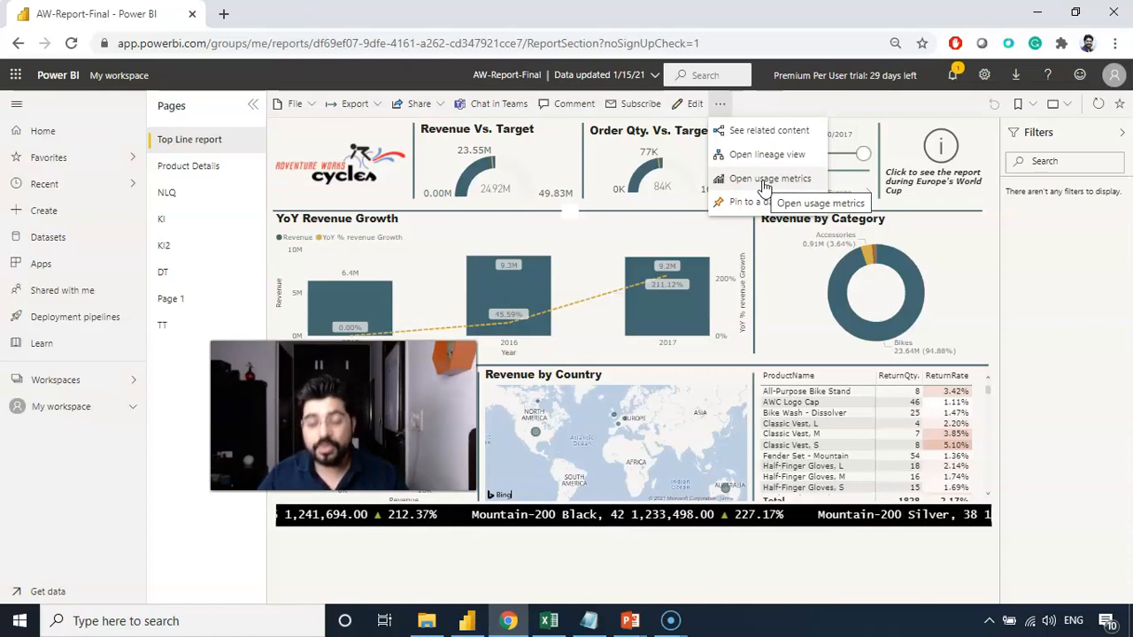
click(763, 180)
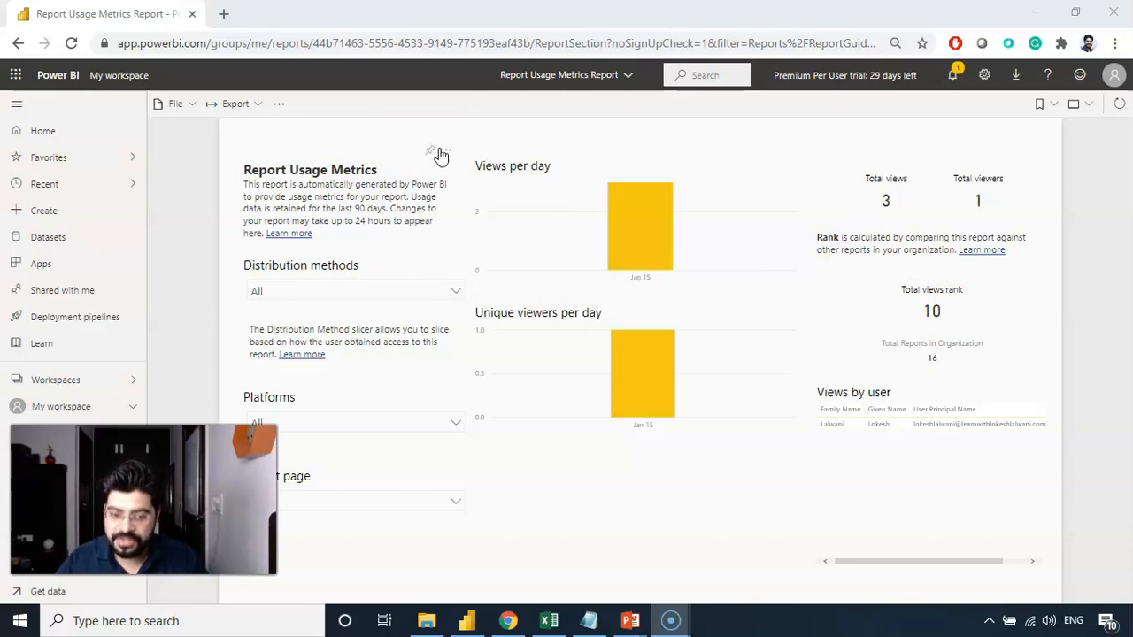
click(18, 42)
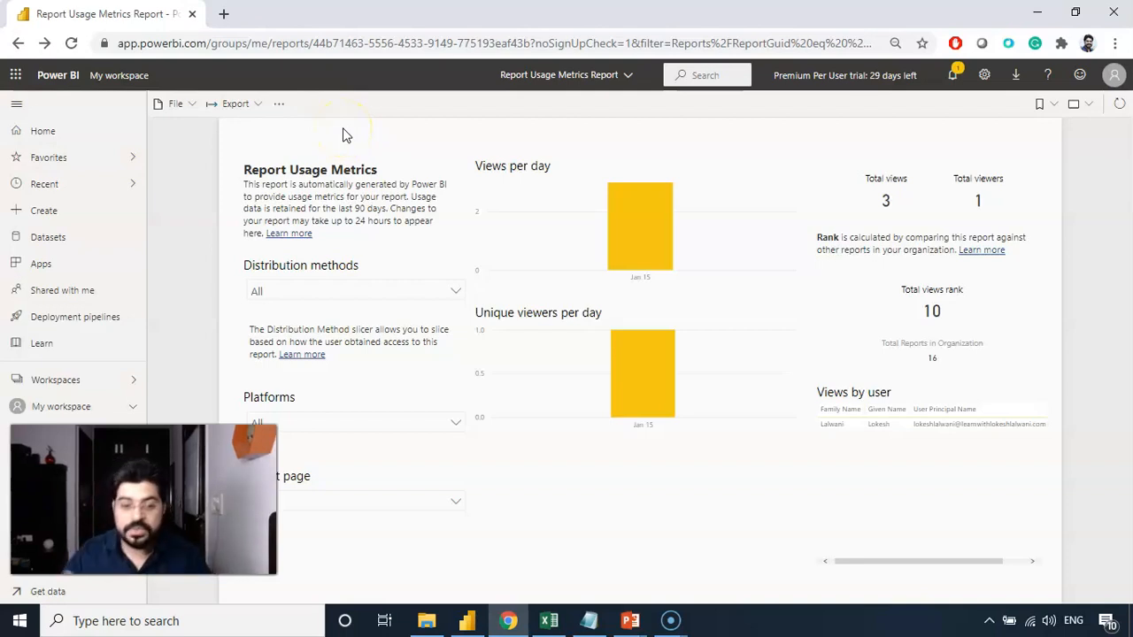
Return from the usage metrics to My workspace, search for "final", and reopen the AW-Report-Final report.
click(66, 409)
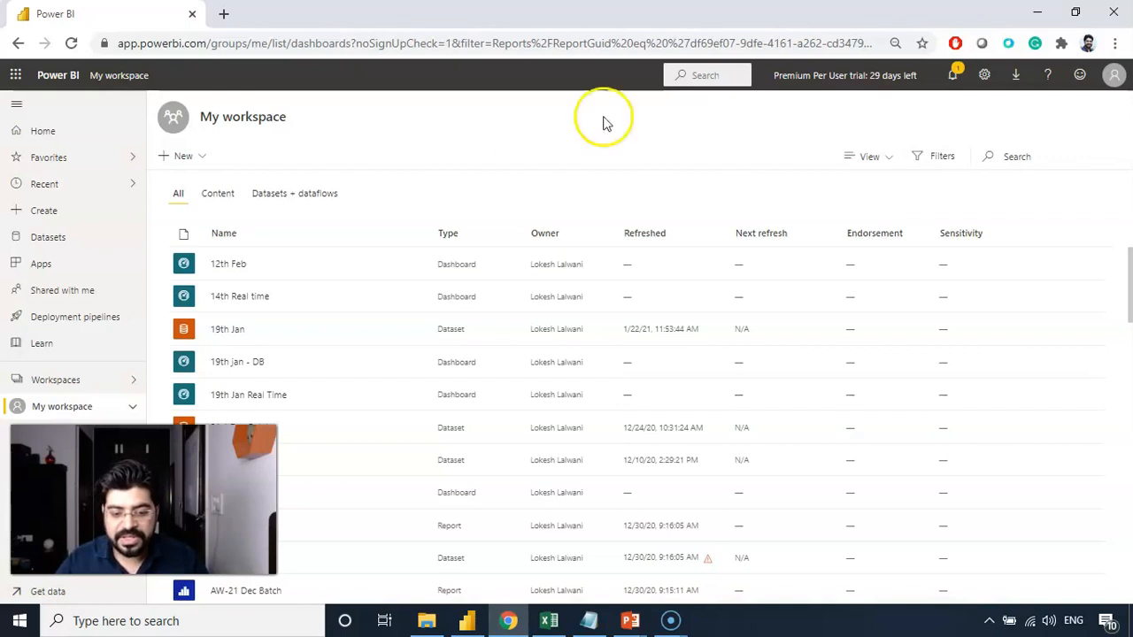
click(1035, 158)
text(final)
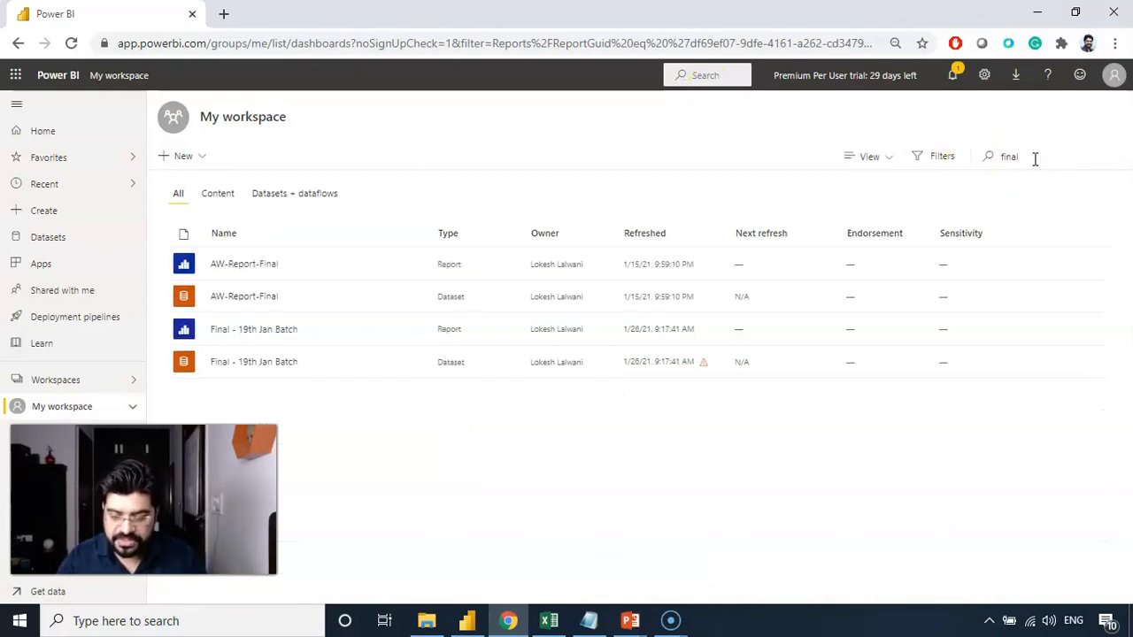
click(255, 267)
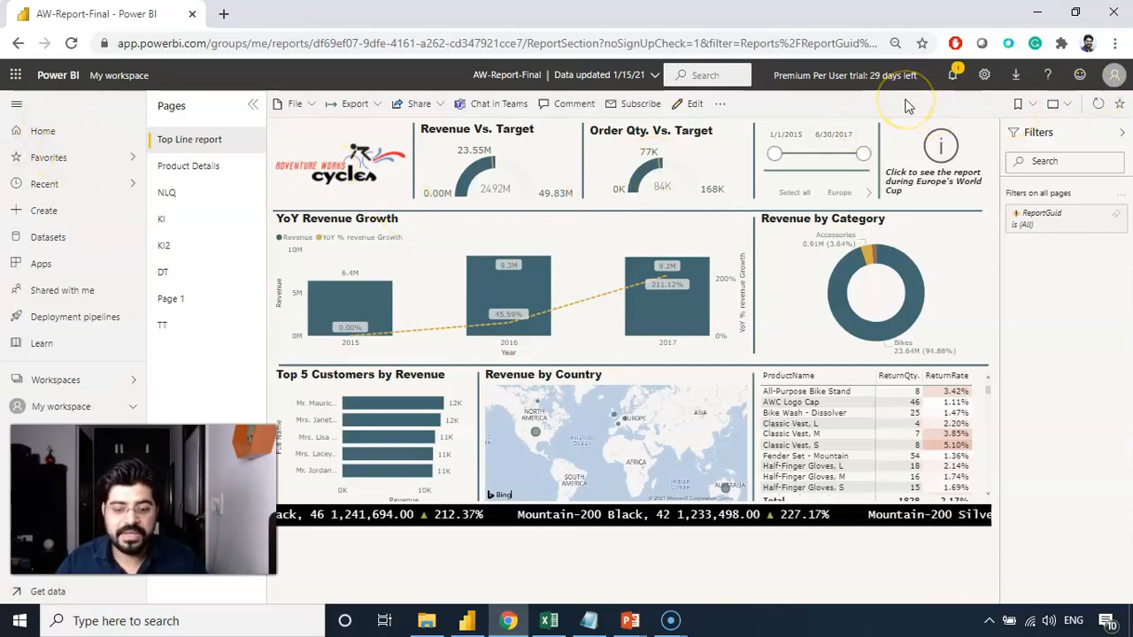
drag(143, 500, 666, 340)
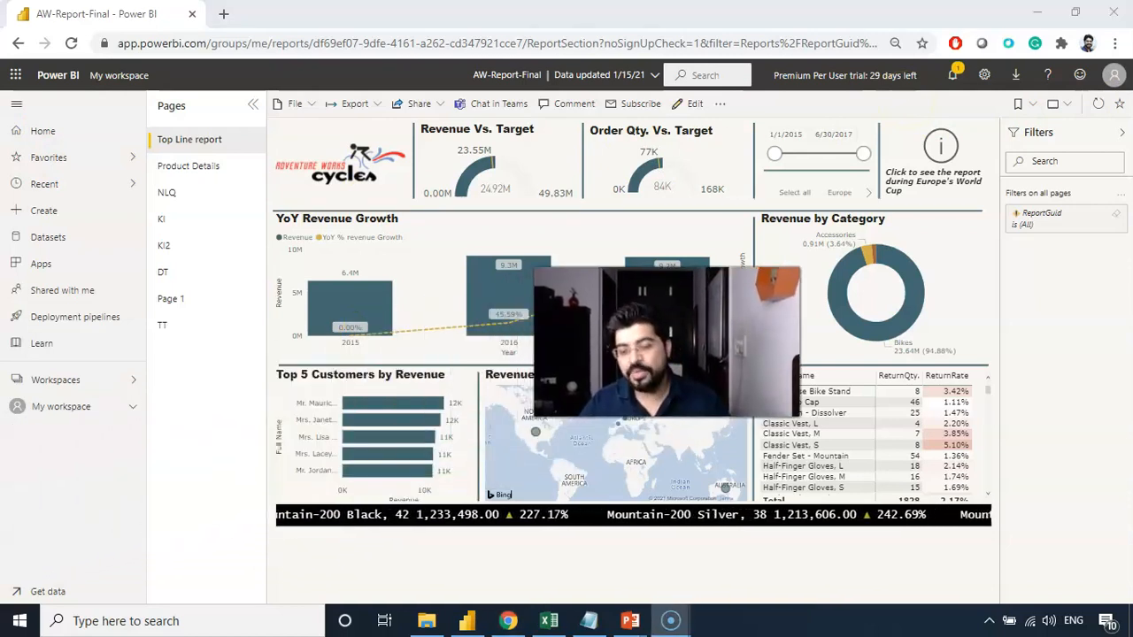